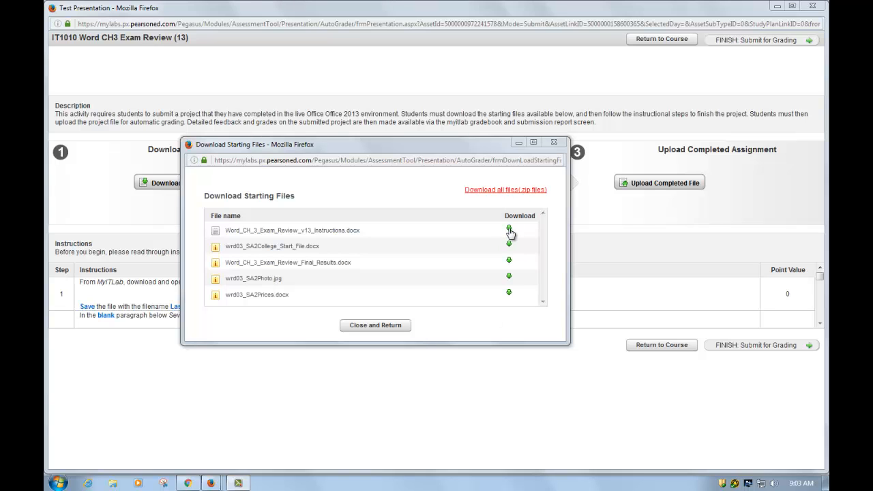
Open the Word_CH_3_Exam_Review_v13_Instructions.docx starting file in Word, then minimize it.
click(509, 229)
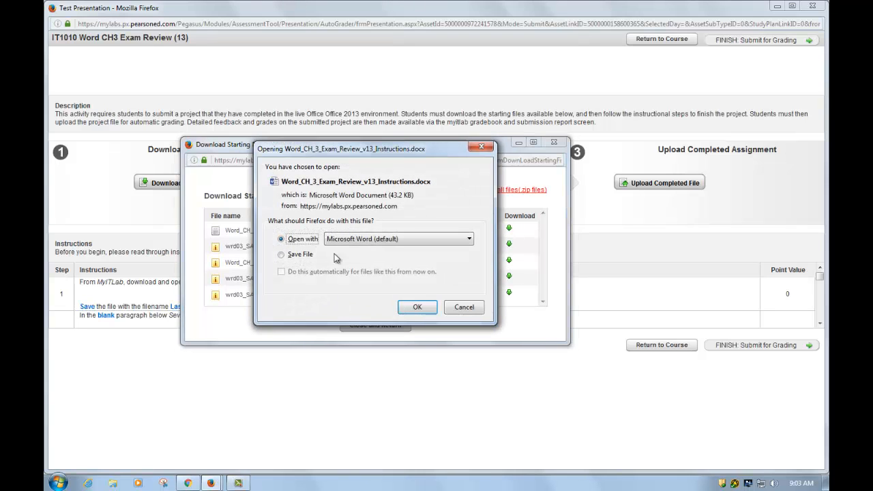
click(417, 307)
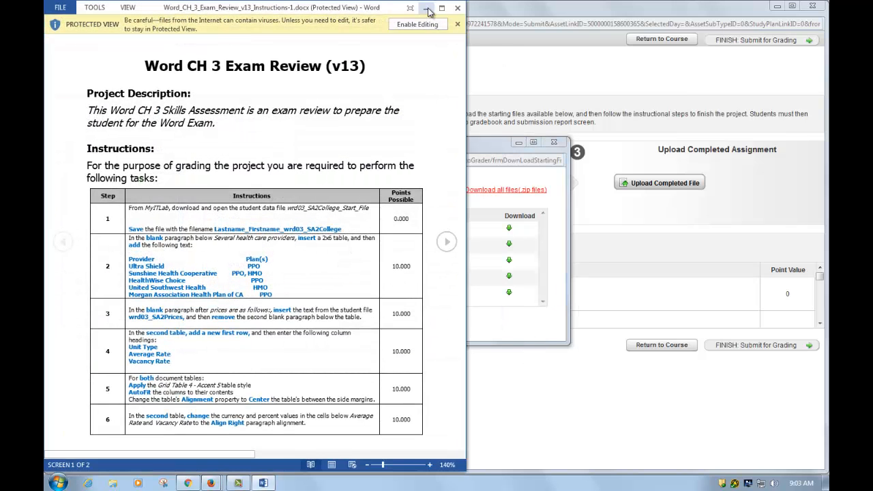
click(428, 10)
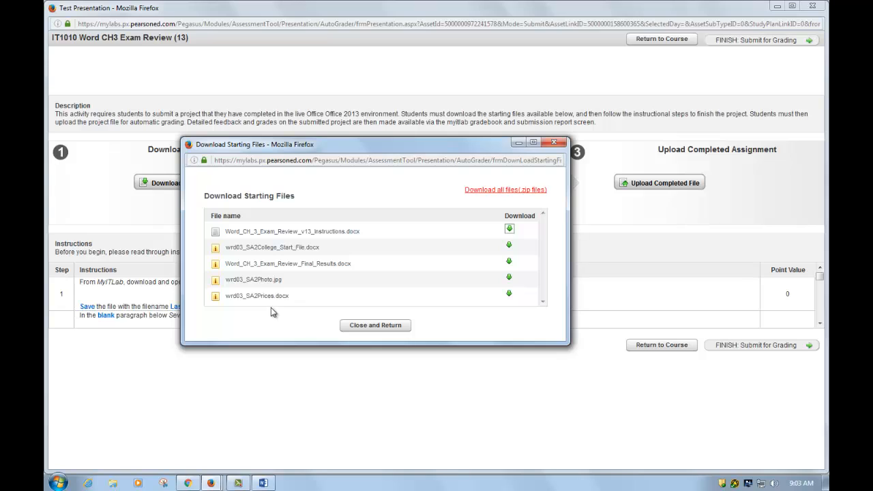
Download wrd03_SA2Photo.jpg and save it in the IT1010 > Word > Word Exam Reviews > Word Ch3 folder on the Desktop.
click(511, 280)
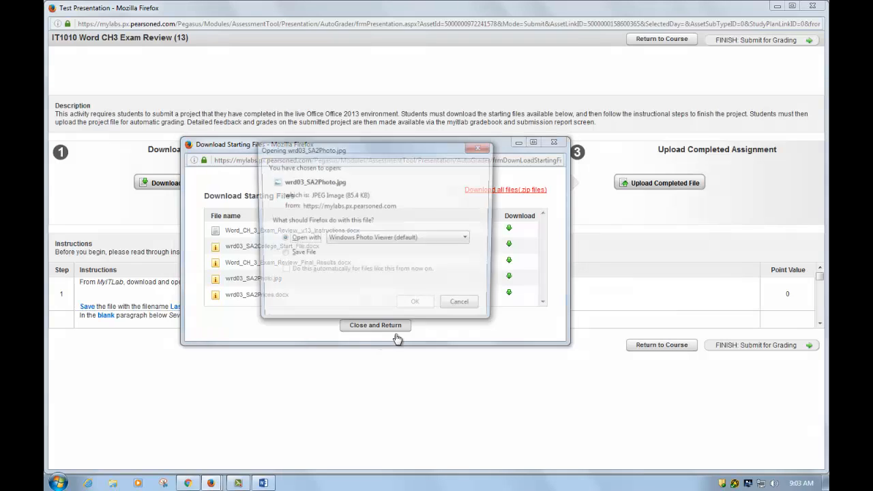
click(307, 254)
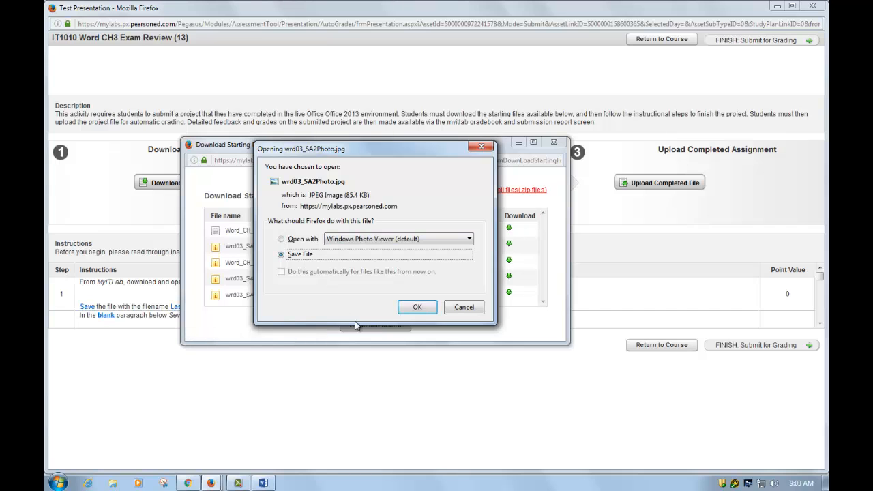
click(418, 311)
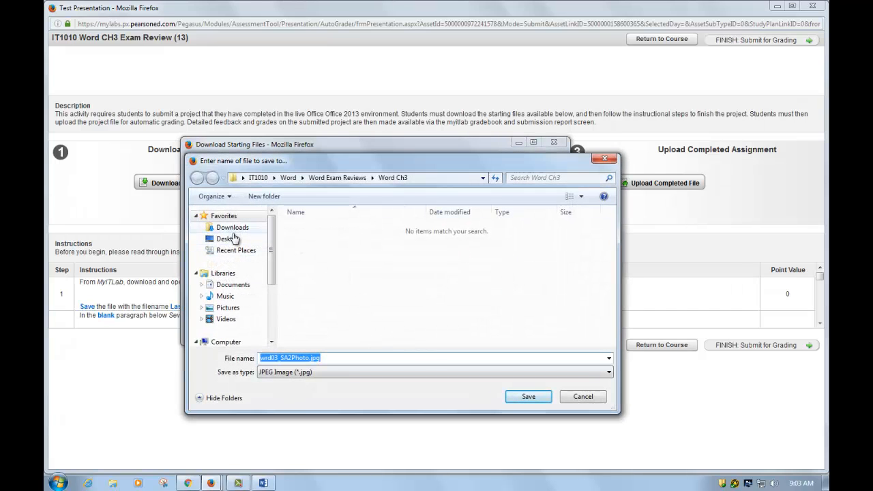
click(232, 238)
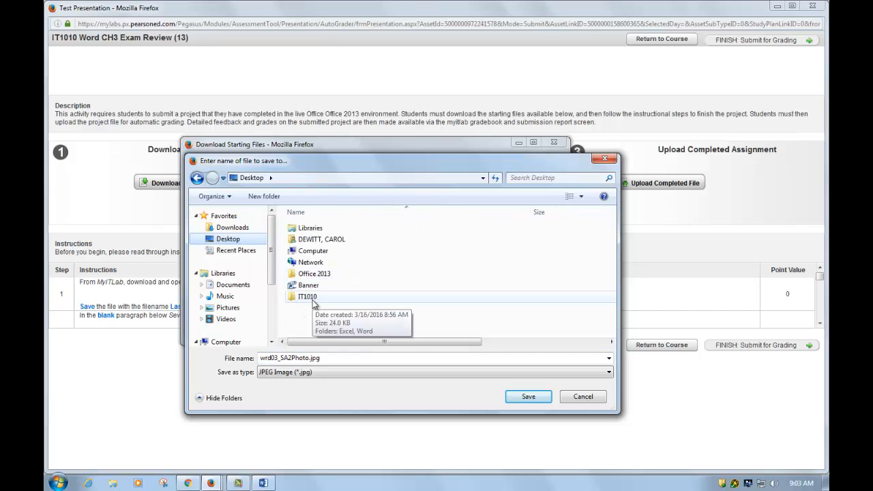
double_click(314, 303)
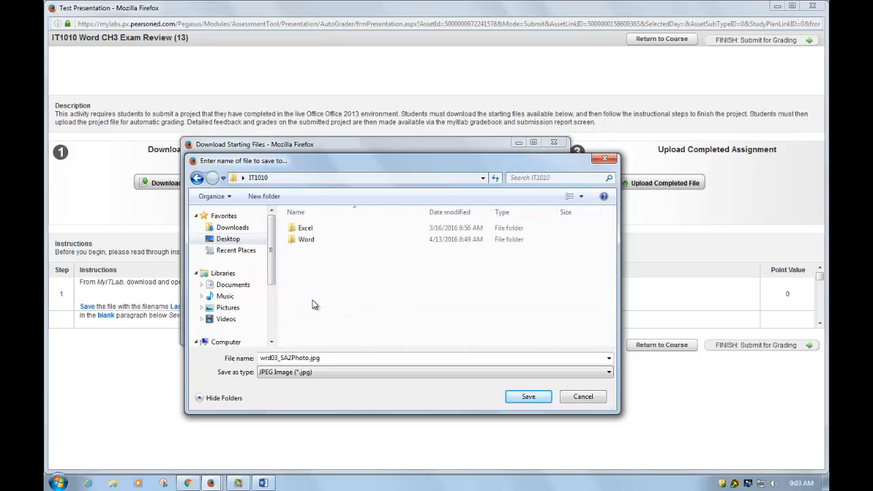
click(311, 248)
double_click(312, 249)
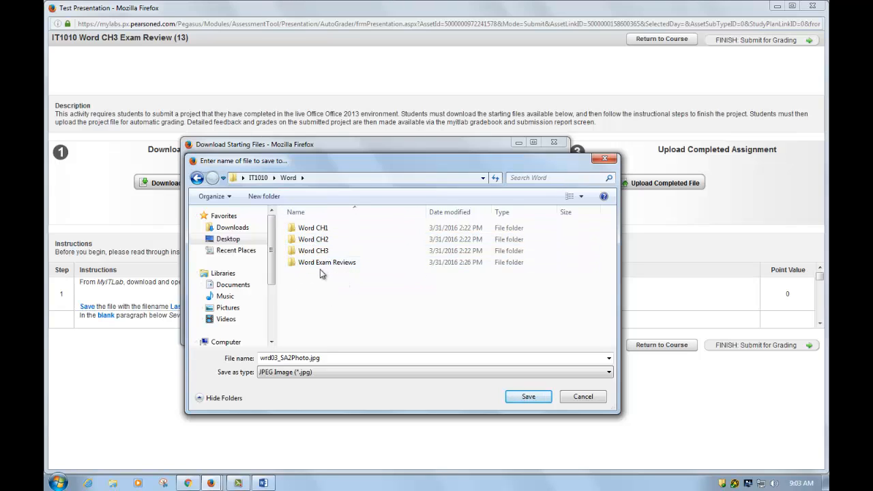
double_click(328, 264)
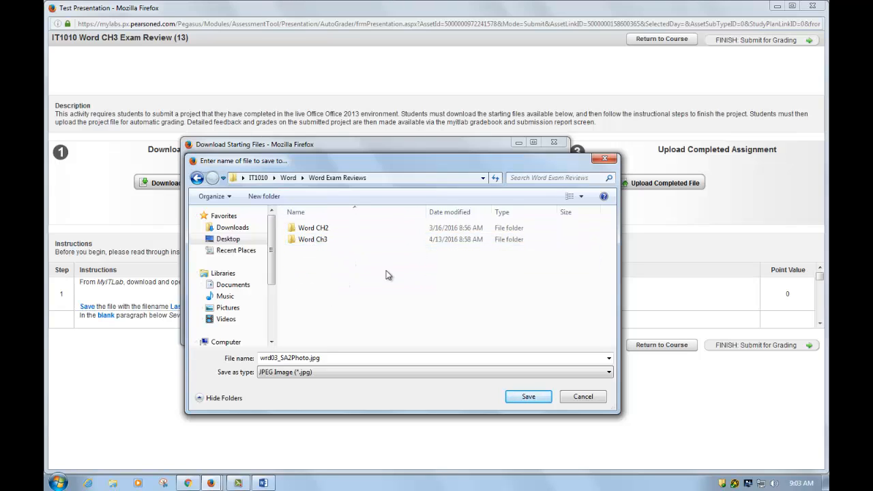
double_click(318, 244)
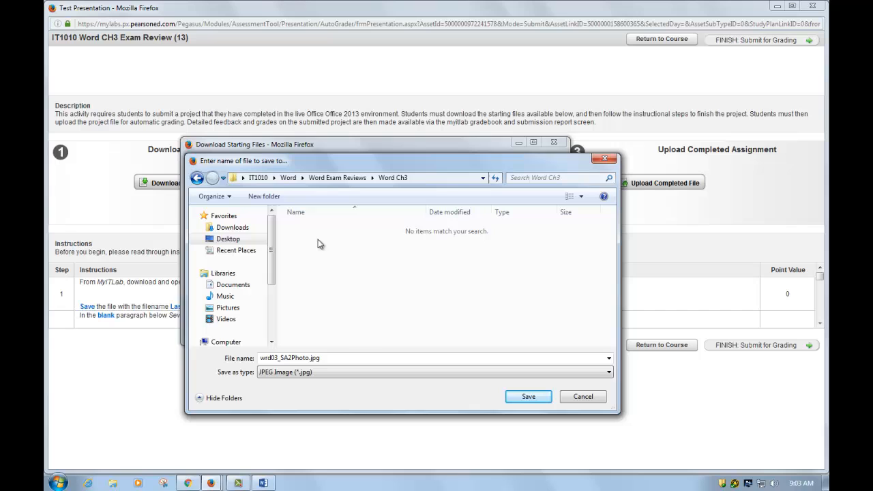
click(513, 402)
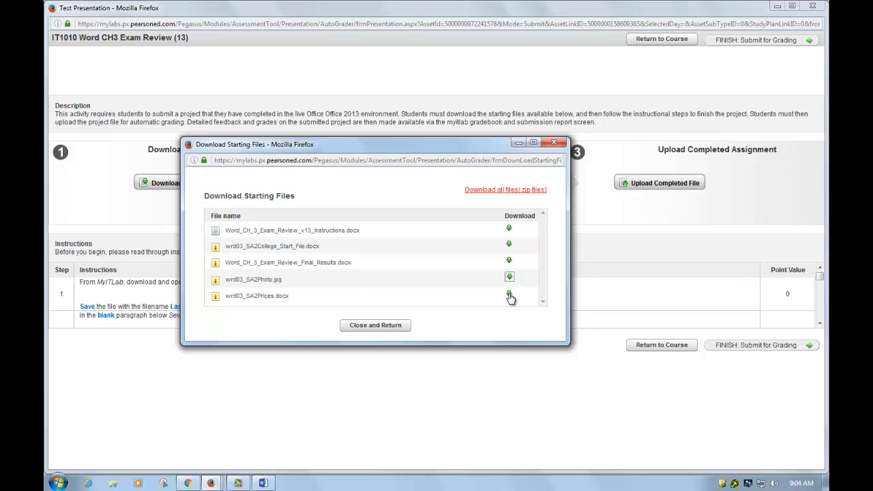
Download wrd03_SA2Prices.docx and save it to the same Word Ch3 folder.
click(509, 295)
click(306, 256)
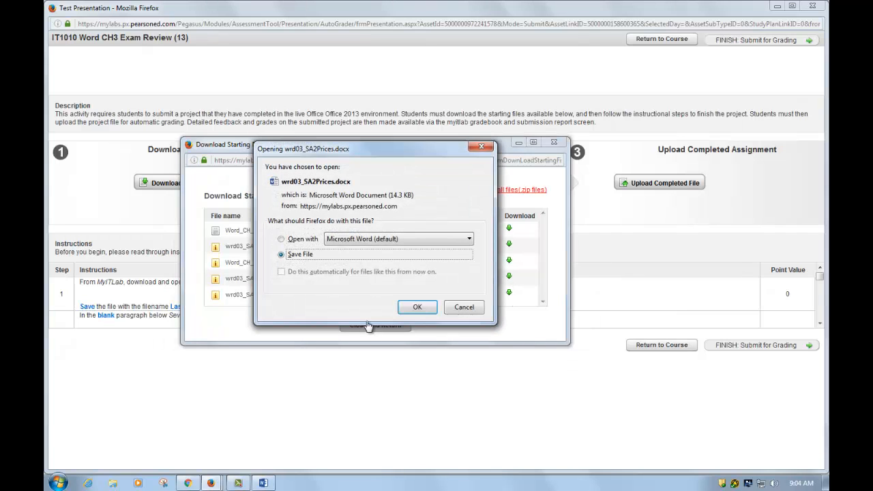
click(416, 308)
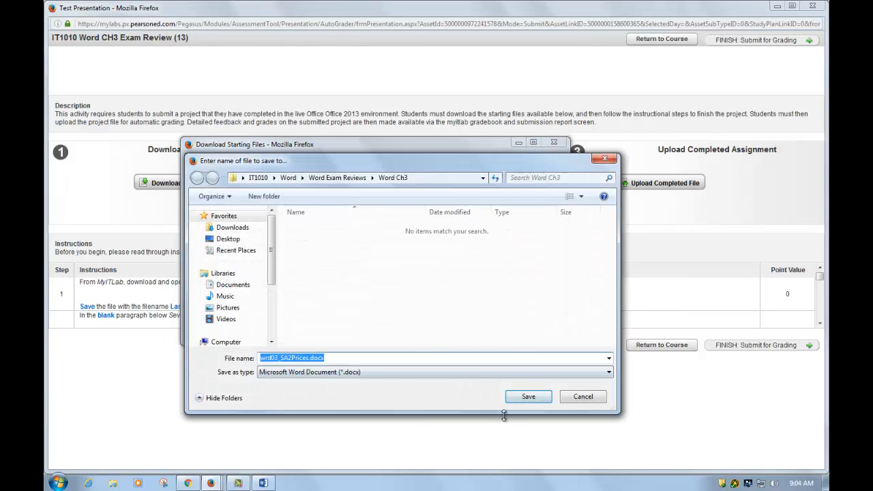
click(527, 398)
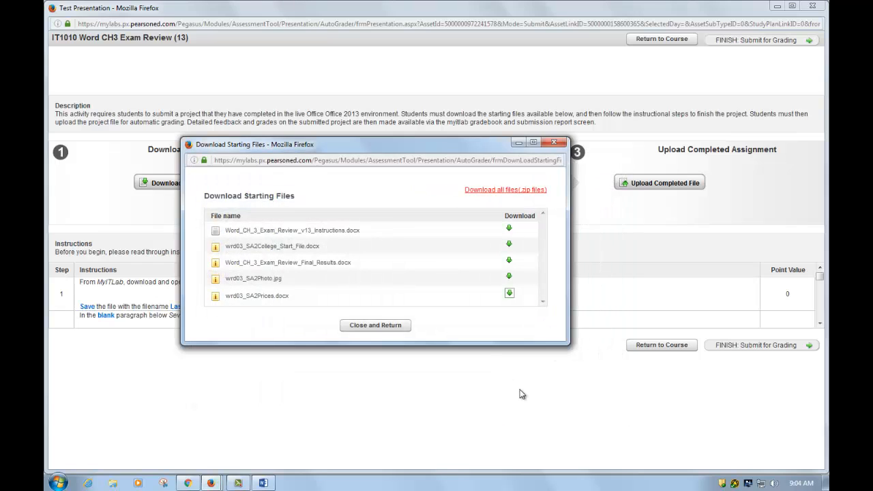
Open wrd03_SA2College_Start_File.docx in Word and enable editing.
click(509, 245)
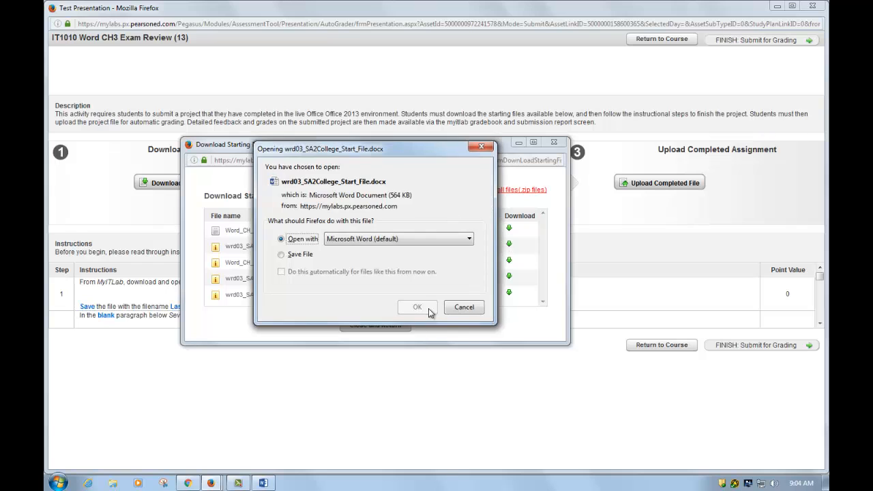
click(417, 307)
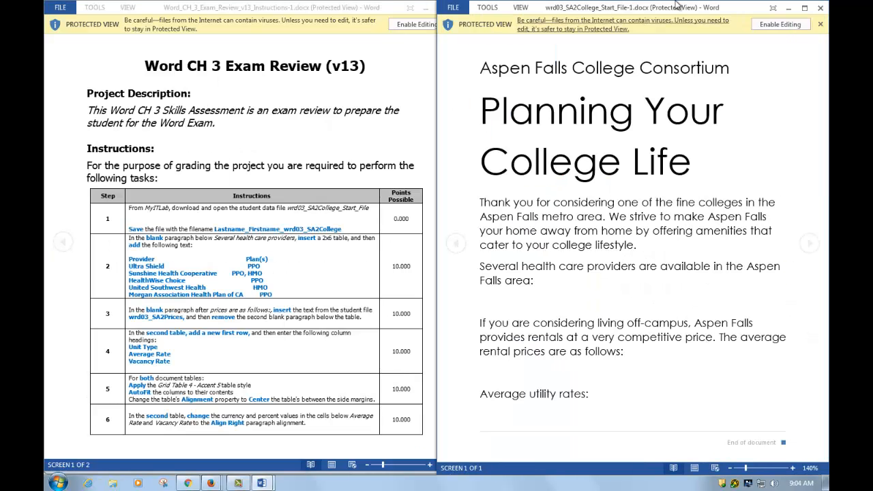
click(780, 25)
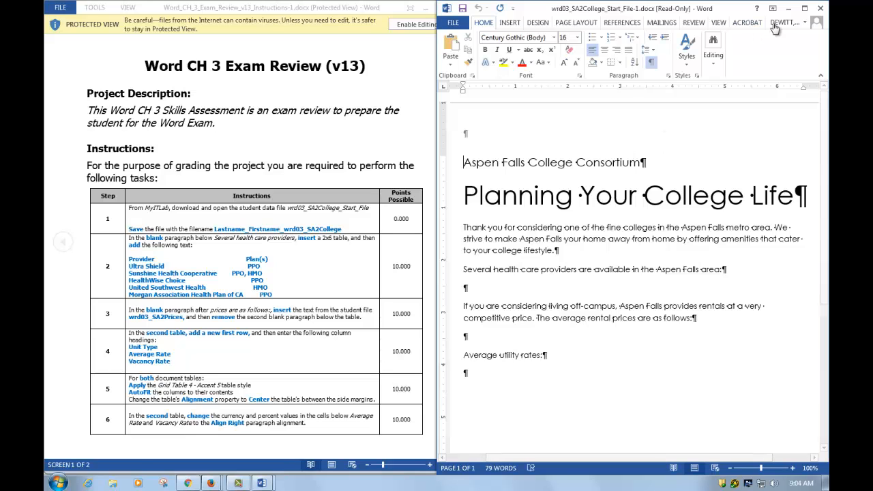
click(805, 8)
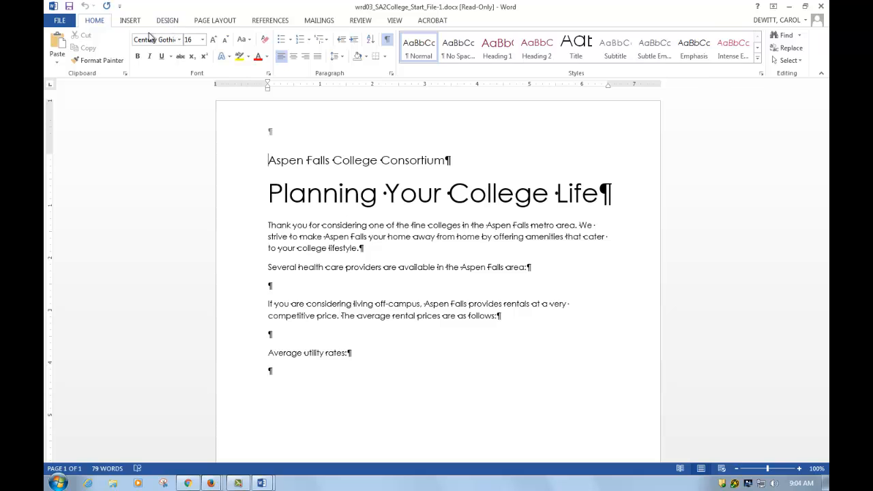
click(388, 41)
click(388, 41)
key(super+Right)
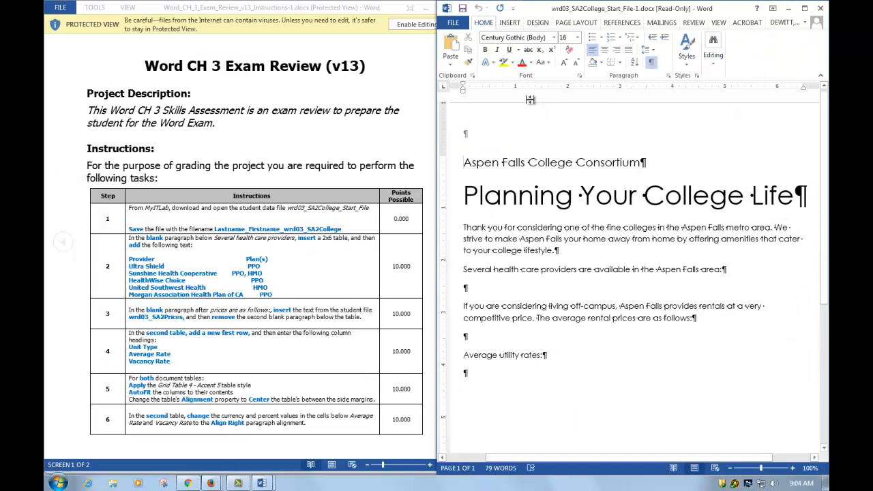
Start Save As for the document and browse to the IT1010 > Word > Word Exam Reviews > Word Ch3 folder.
click(455, 23)
click(477, 134)
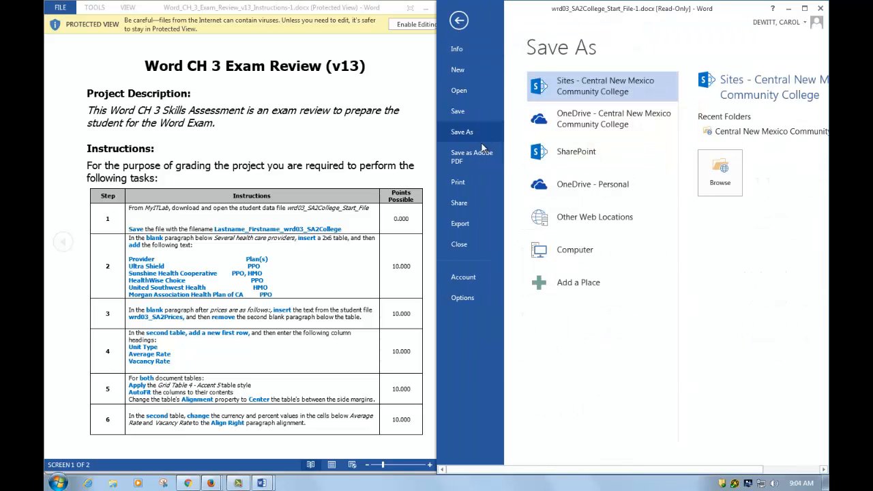
click(573, 251)
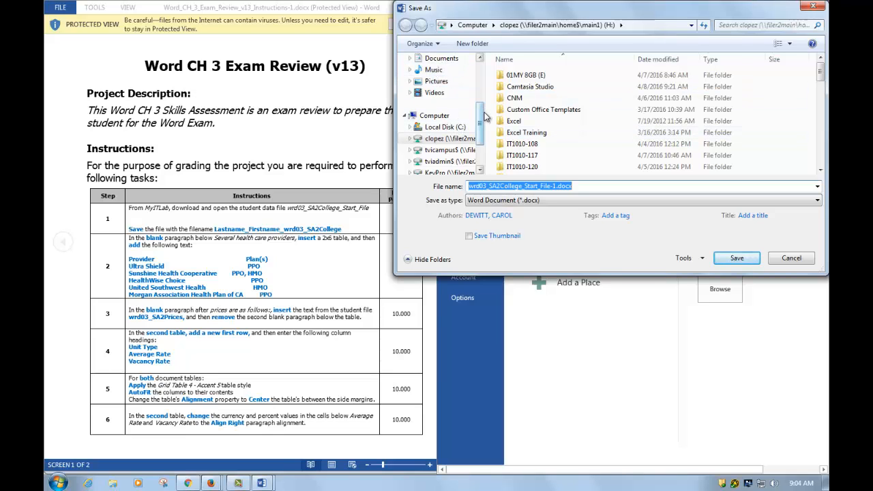
scroll(443, 116, up, 3)
click(437, 110)
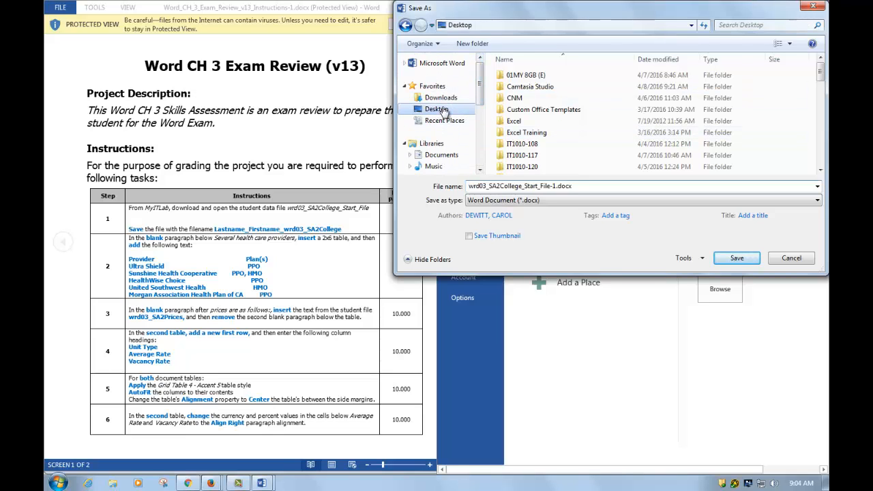
double_click(521, 144)
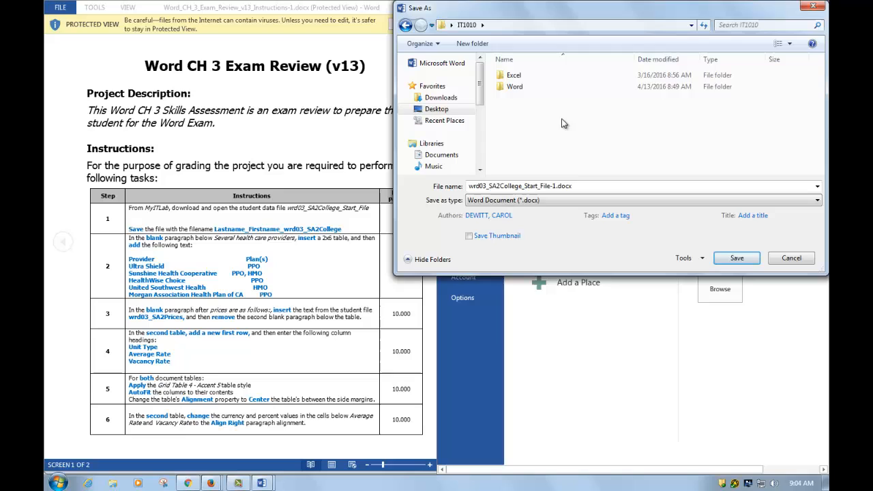
double_click(515, 87)
double_click(538, 114)
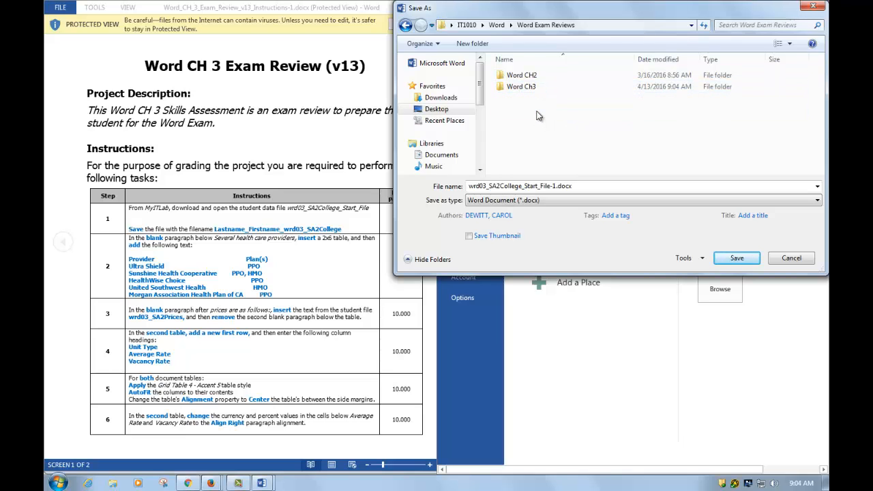
double_click(516, 89)
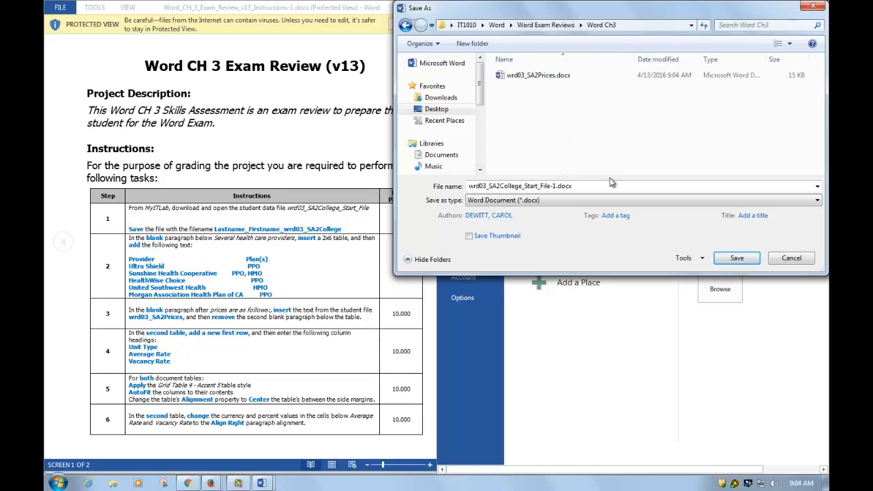
Save the document as Lastname_Firstname_wrd03_SA2College.
click(594, 189)
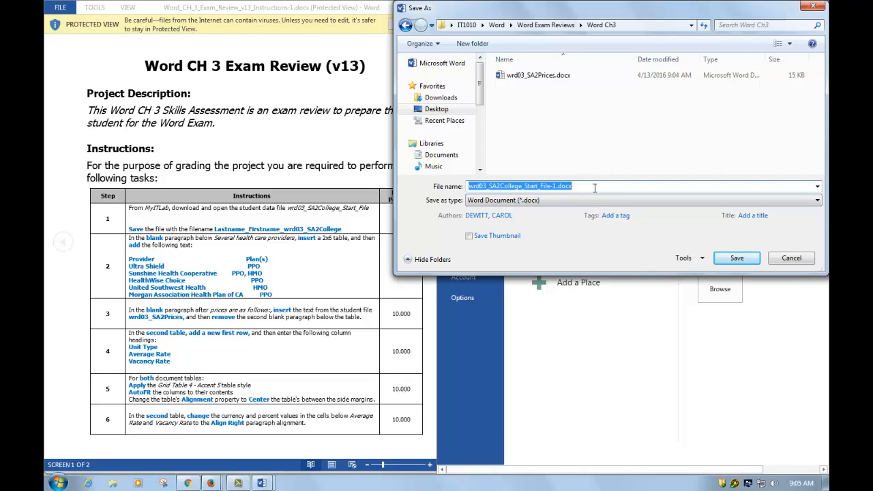
text(Lastname_Firs)
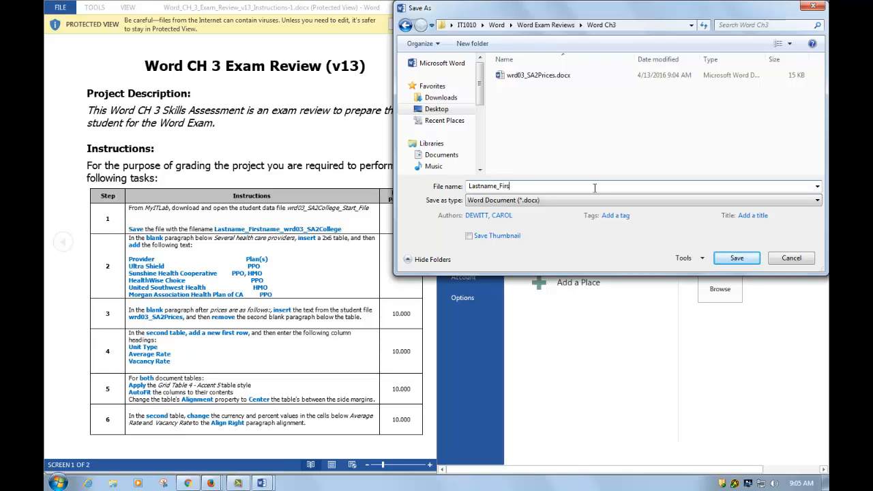
text(tname_wrd03_SA2College)
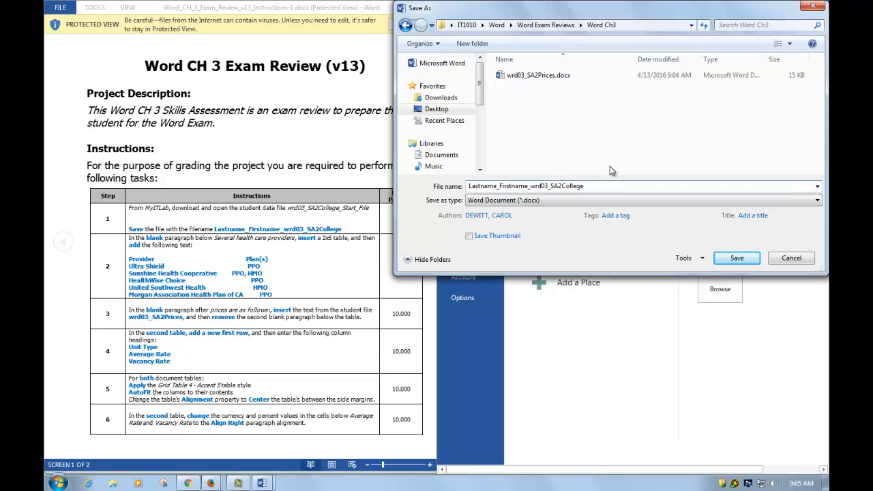
click(737, 258)
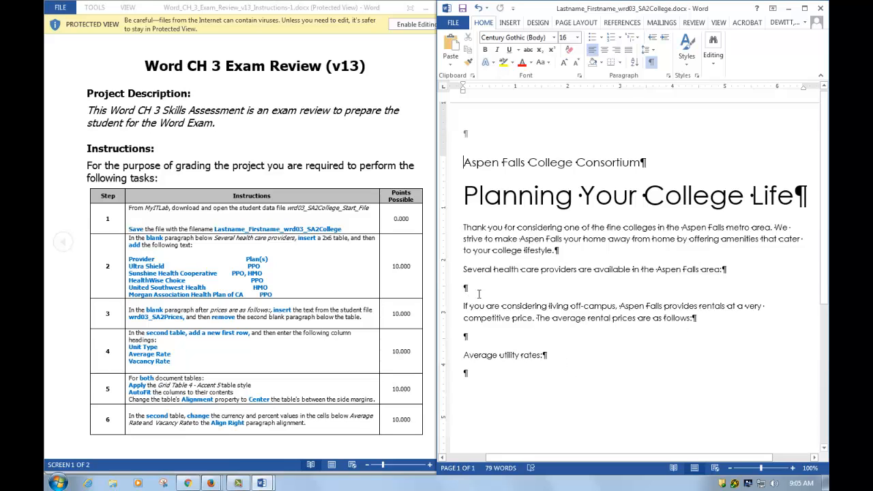
Insert a 2-column, 6-row table in the blank paragraph below the health care providers sentence.
click(570, 292)
click(517, 23)
click(474, 54)
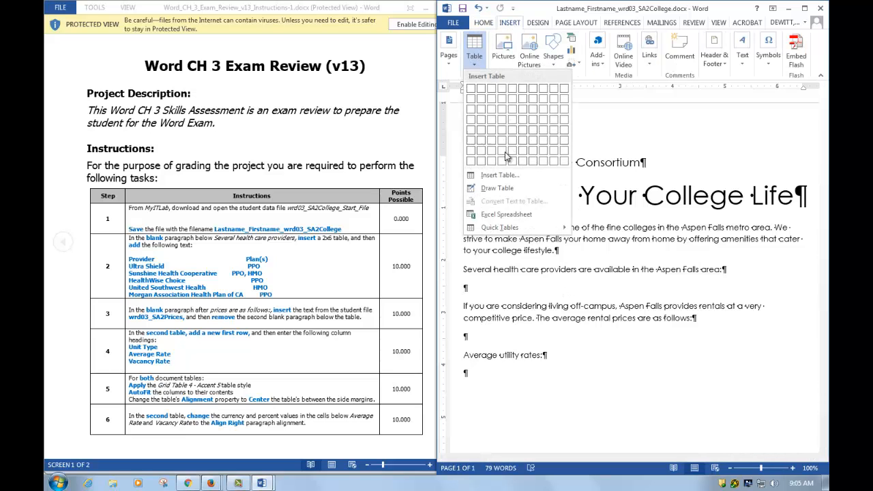
click(484, 142)
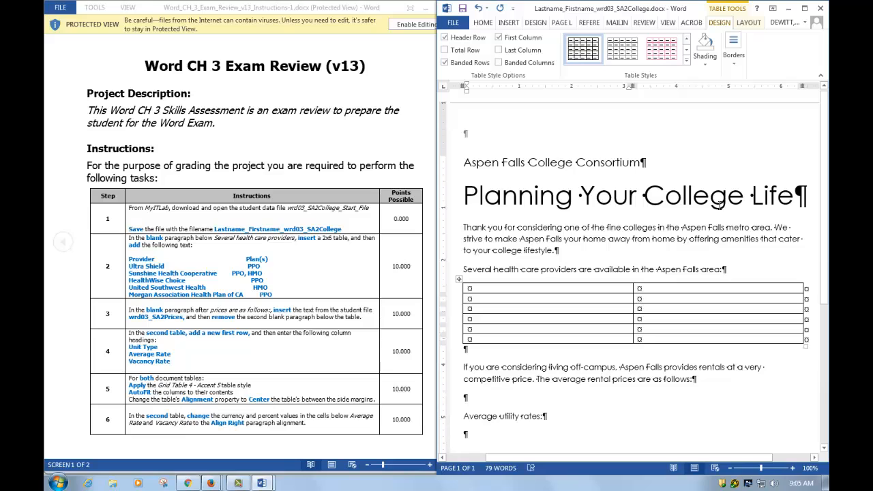
Fill the first table's header row with Provider and Plan(s), and the next row with Ultra Shield and PPO.
text(Provider)
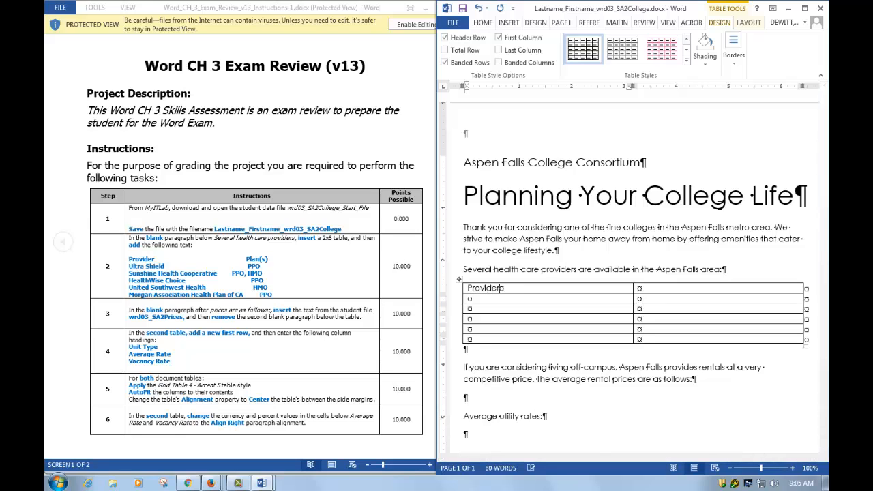
key(Tab)
key(Tab)
text(Ultra Shield)
key(Tab)
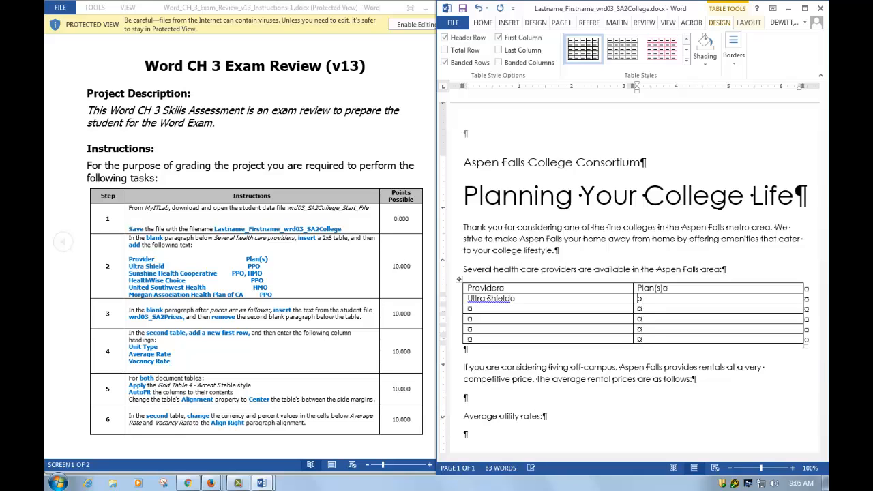
text(PPO)
key(Tab)
Enter Sunshine Health Cooperative with plans PPO, HMO in the third row, correcting the plan text to HMO.
text(Sunshine Health Co)
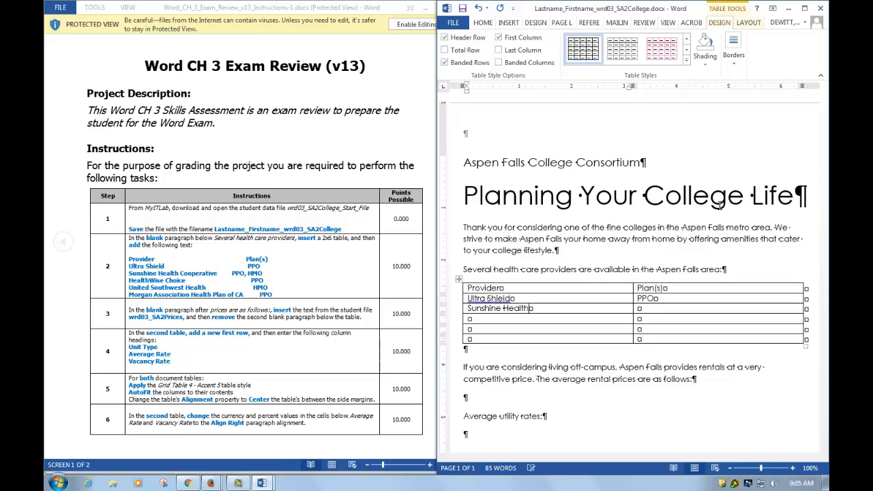
text(operative)
key(Tab)
text(PPO, )
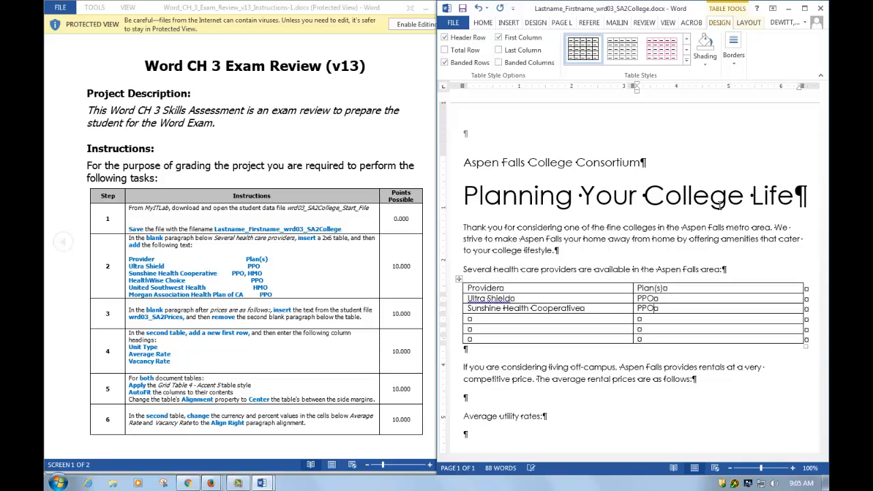
text(Hmo)
key(Tab)
double_click(683, 308)
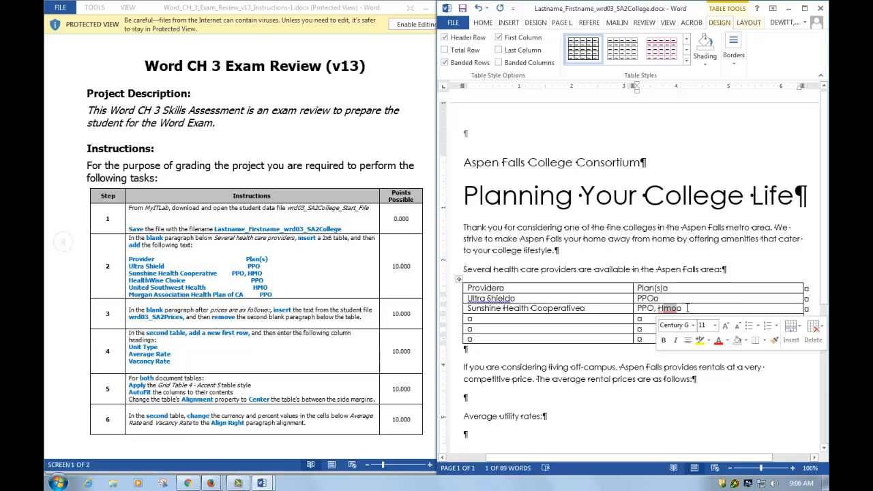
text(HMO)
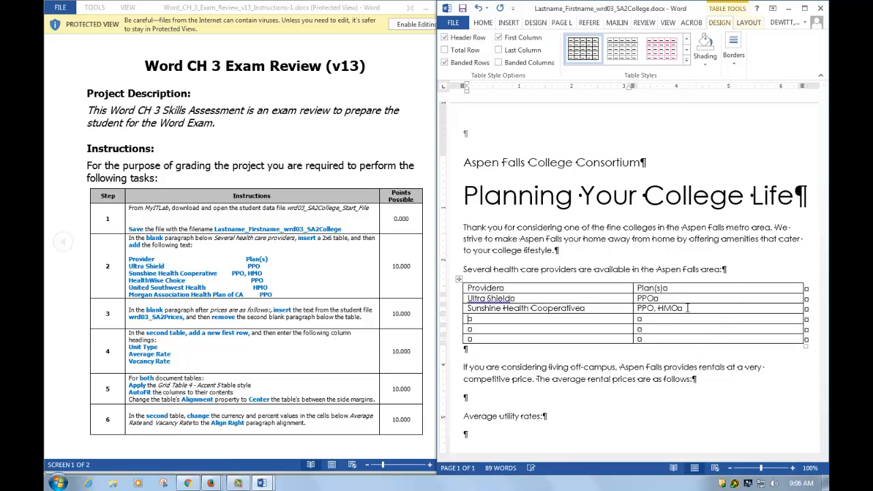
text(HealthWise Choice)
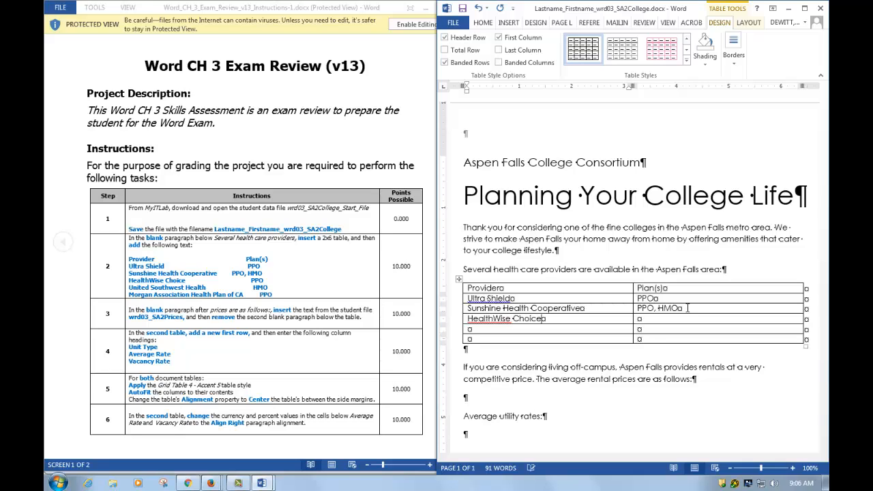
Enter HealthWise Choice with PPO and United Southwest Health with HMO in the next two rows.
key(Tab)
text(PPO)
key(Tab)
text(United South)
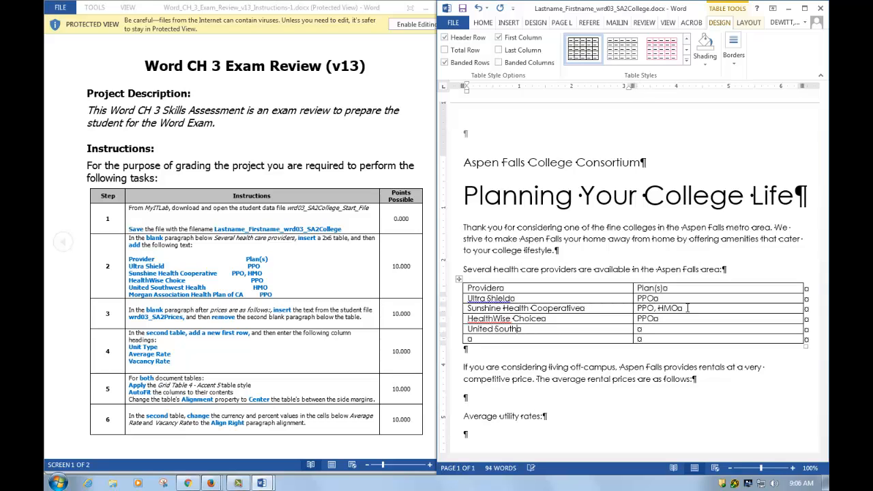
text(west Health)
text(HMO)
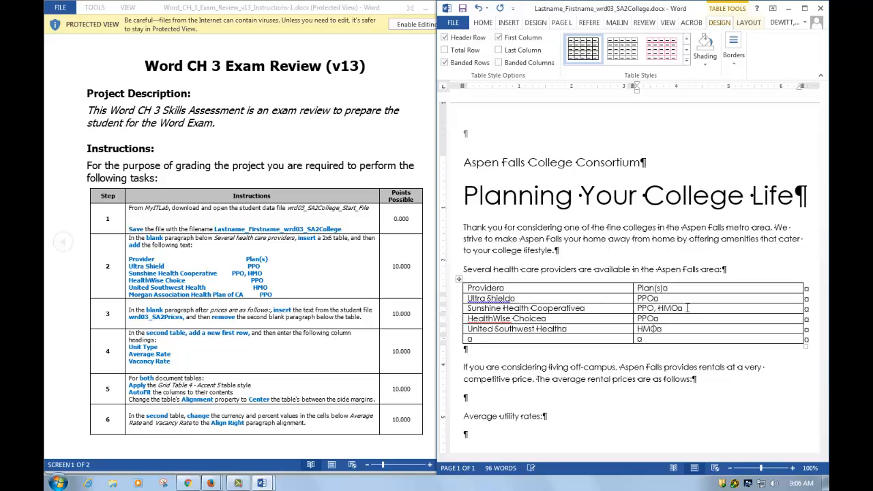
key(Tab)
Enter Morgan Association Health Plan of CA with PPO in the last table row.
text(Morgan Aspociation Healt Pl)
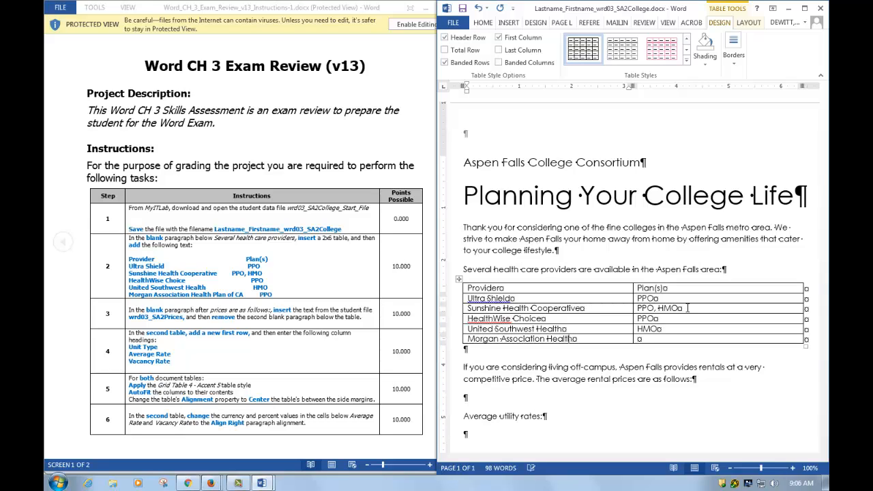
key(BackSpace)
key(BackSpace)
key(BackSpace)
text(h Plan of CA)
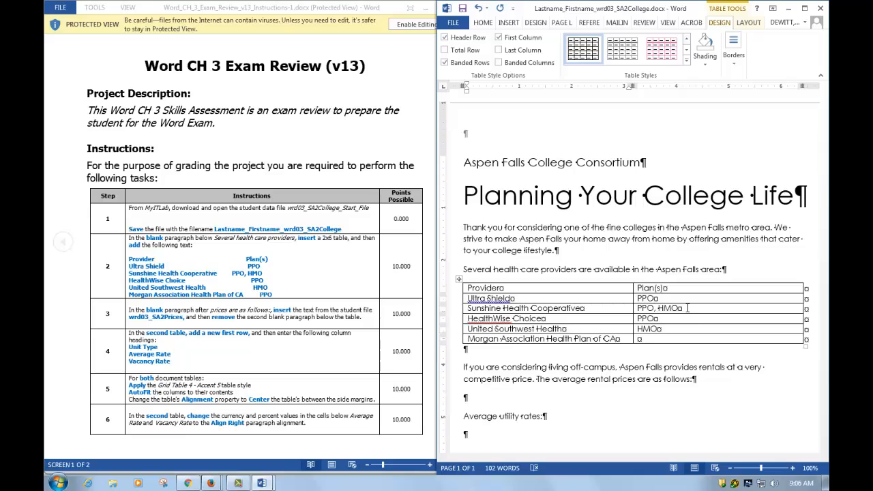
key(Tab)
text(PPO)
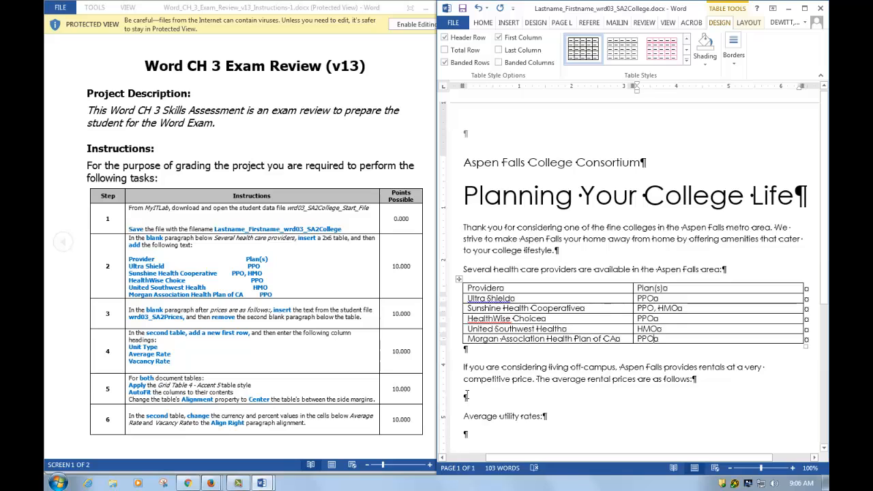
Insert the text from wrd03_SA2Prices.docx into the blank paragraph after the rental prices sentence.
click(467, 398)
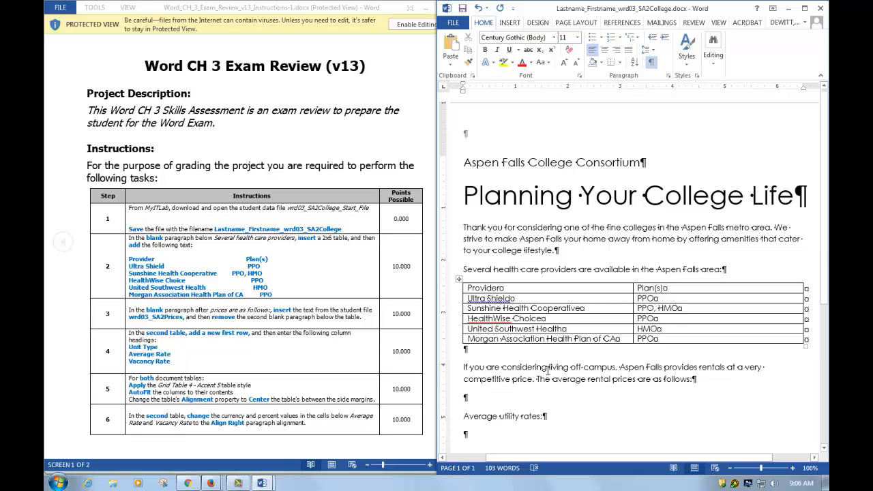
click(508, 22)
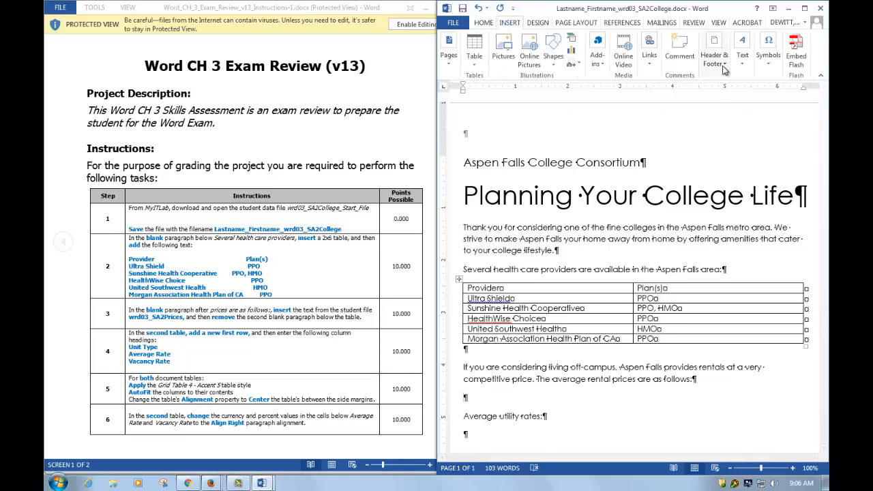
click(805, 8)
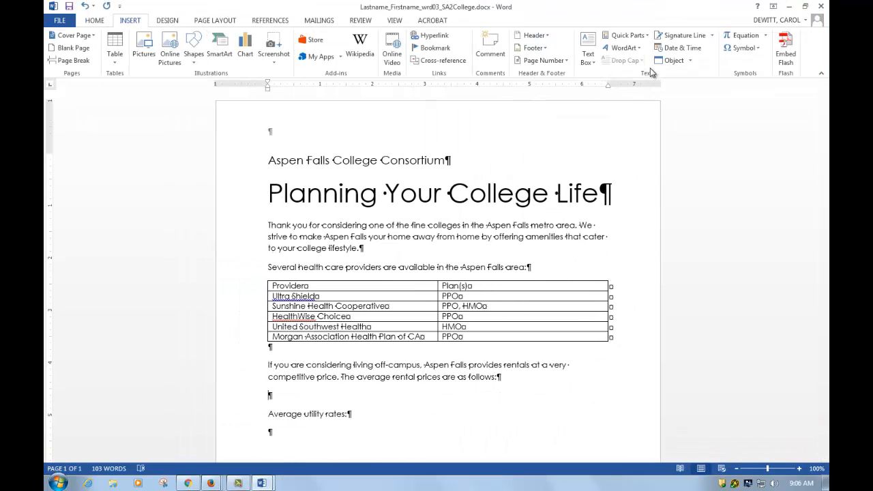
click(691, 61)
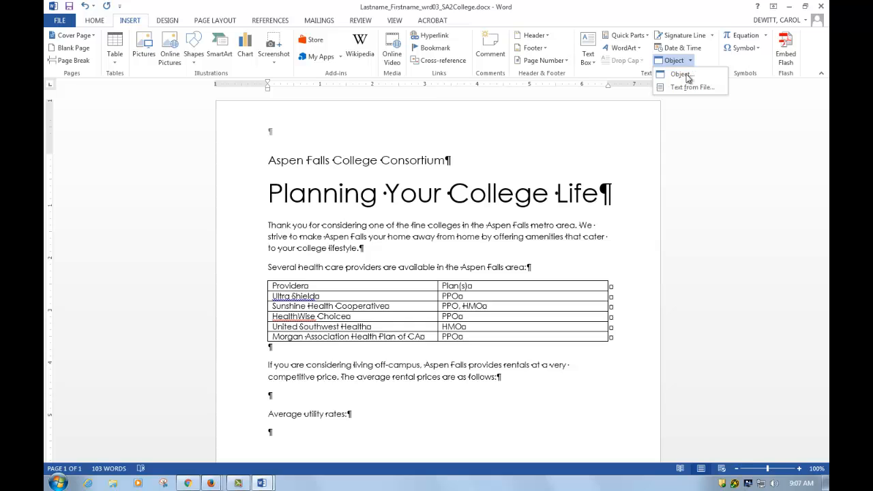
click(690, 87)
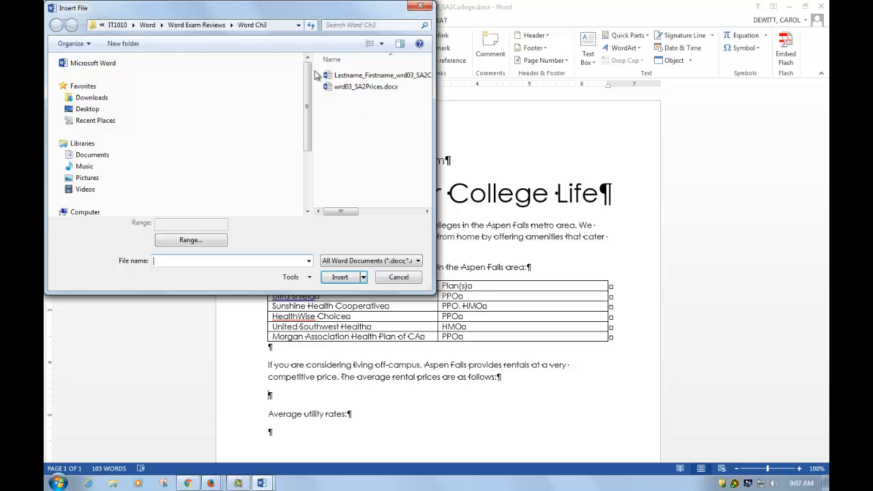
double_click(374, 88)
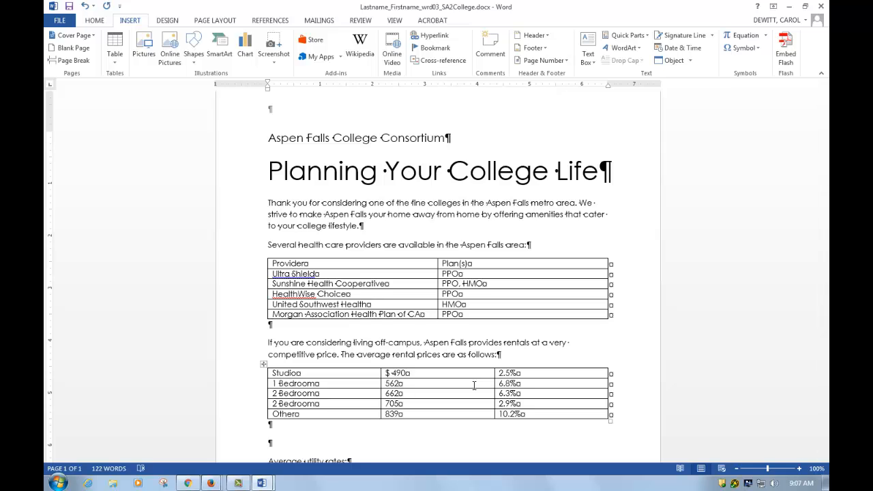
Remove the second blank paragraph below the inserted prices table.
key(Delete)
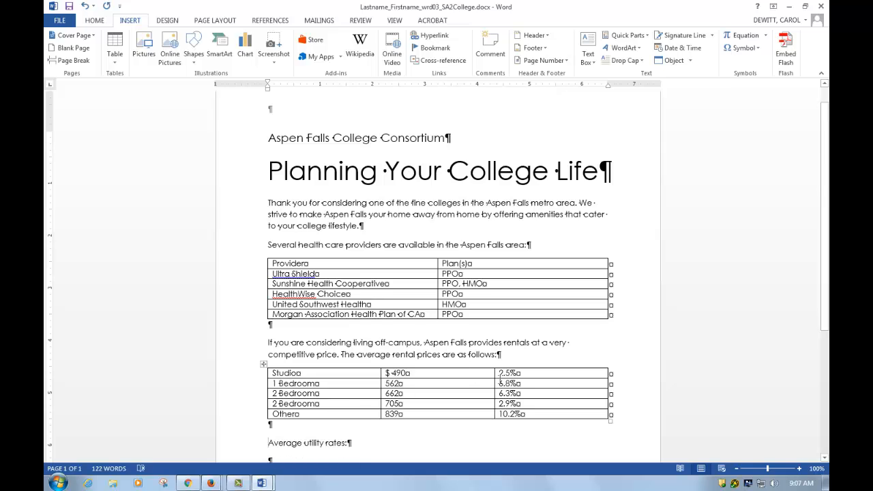
key(super+Right)
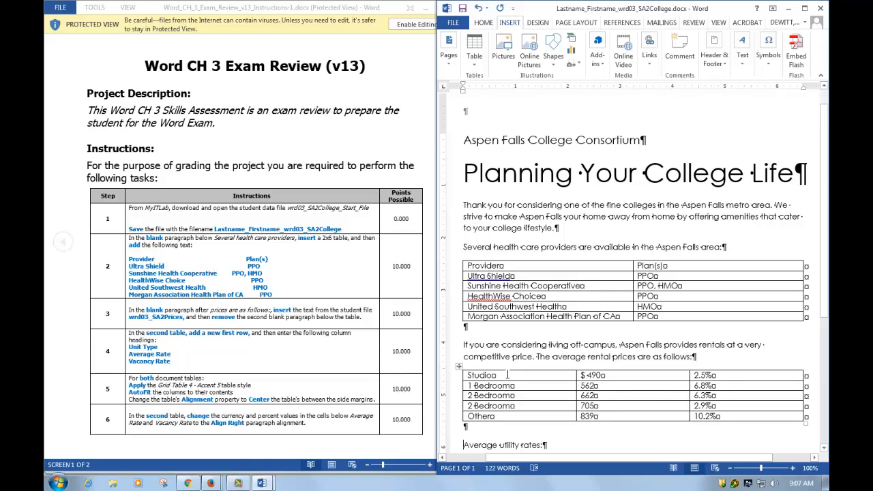
Add a new first row to the second table with headings Unit Type, Average Rate, and Vacancy Rate.
right_click(507, 374)
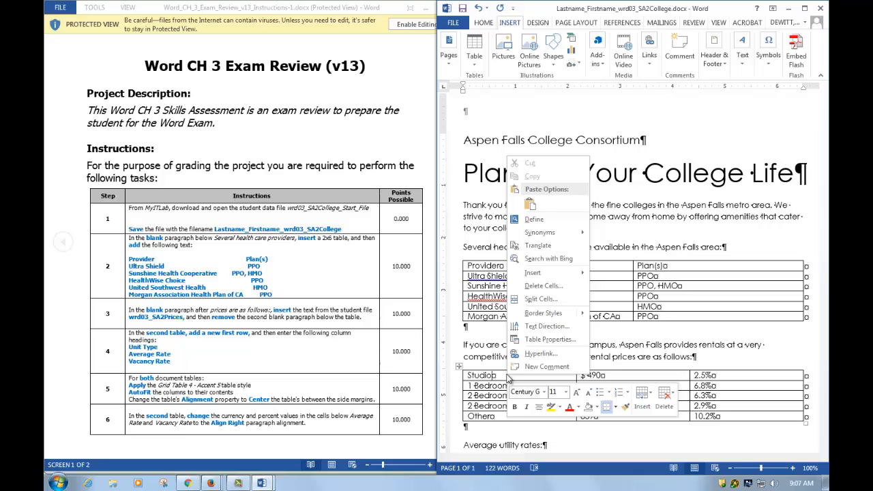
mouse_move(552, 276)
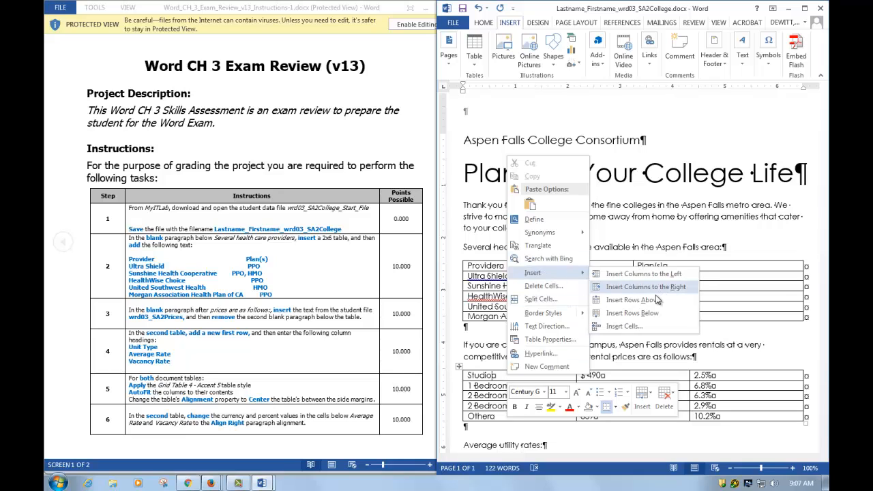
click(642, 302)
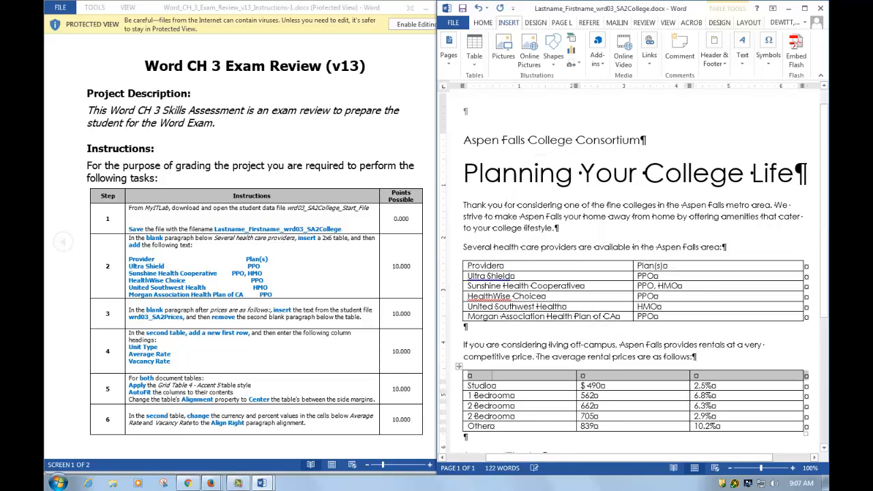
click(502, 377)
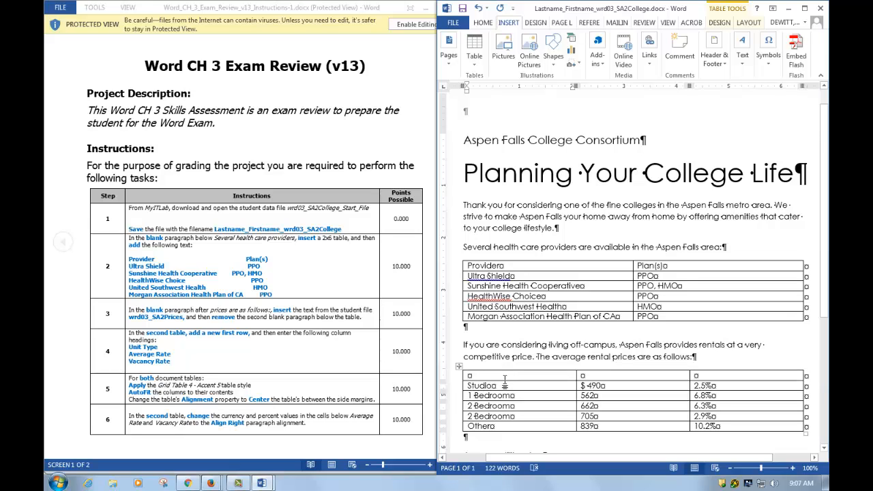
text(Unit Type)
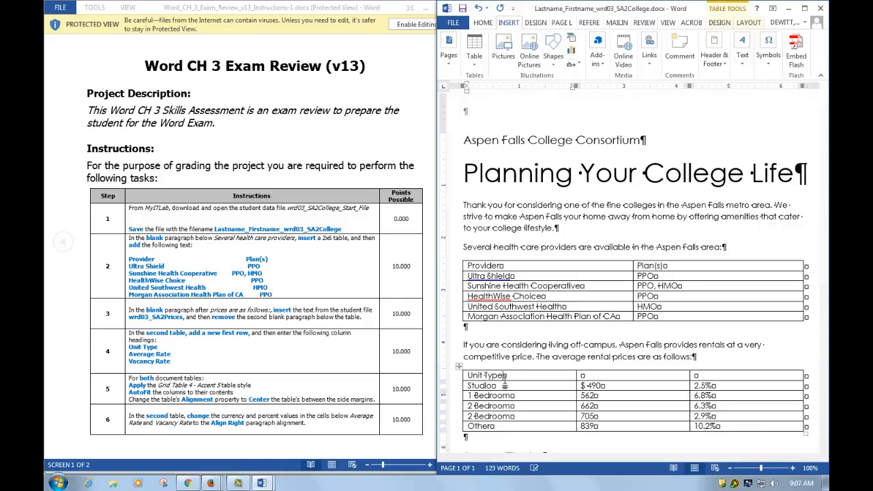
key(Tab)
text(Average Rate)
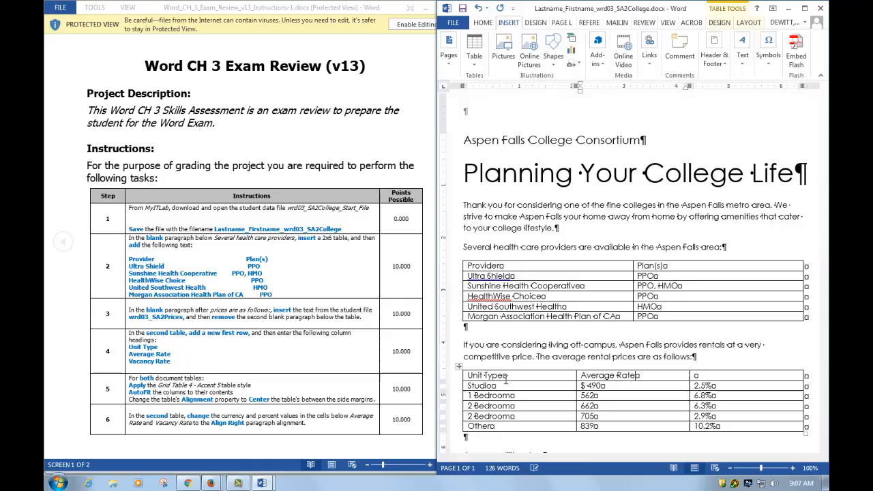
key(Tab)
text(Vacancy )
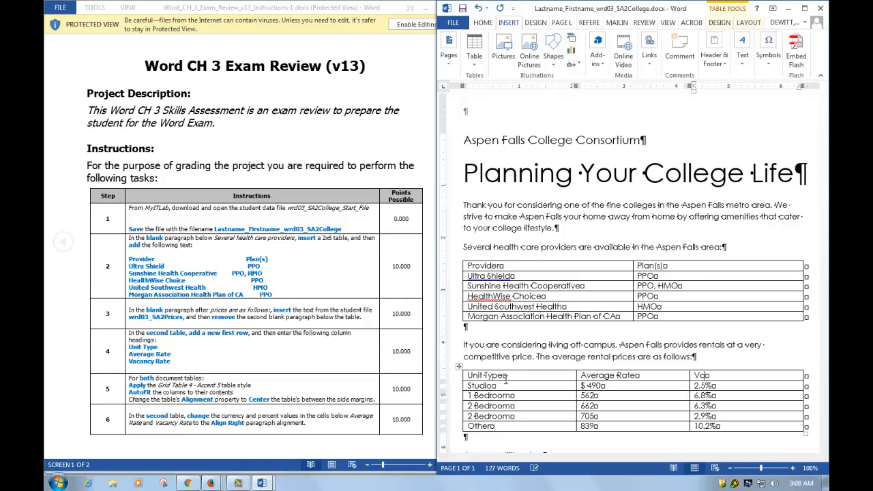
text(Rate)
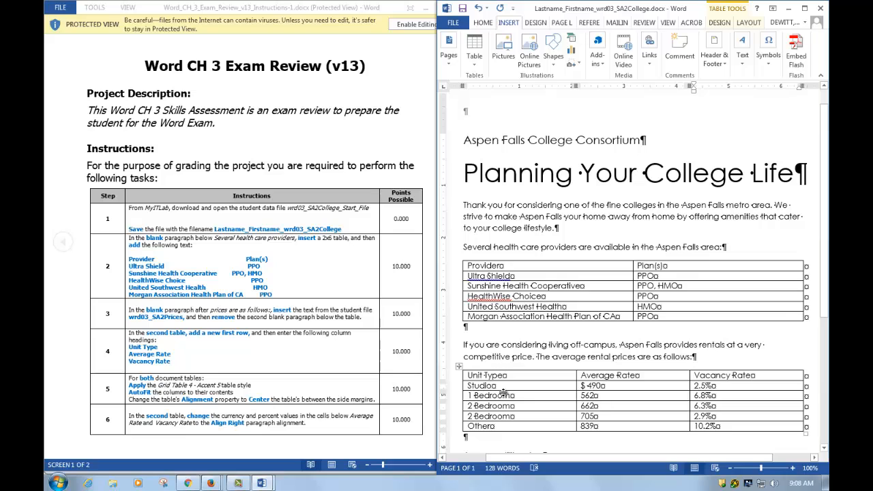
Apply the Grid Table 4 - Accent 5 style to the health care providers table.
scroll(538, 404, down, 2)
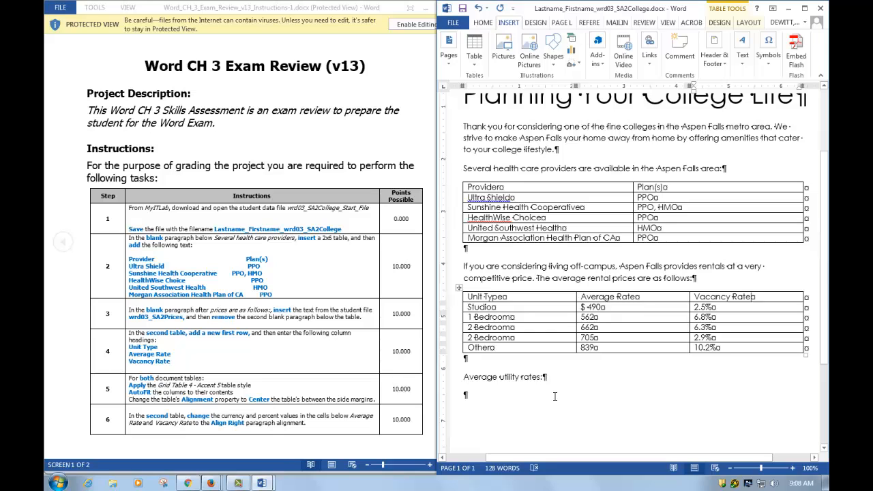
scroll(591, 262, up, 2)
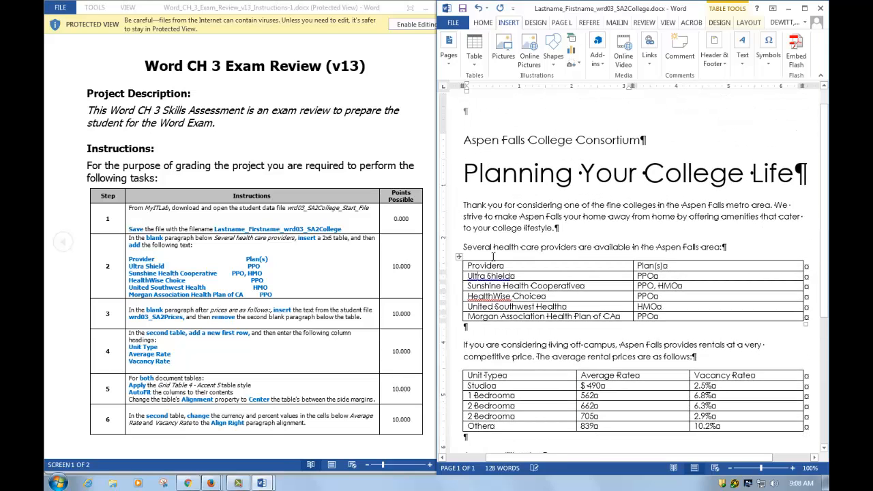
click(459, 257)
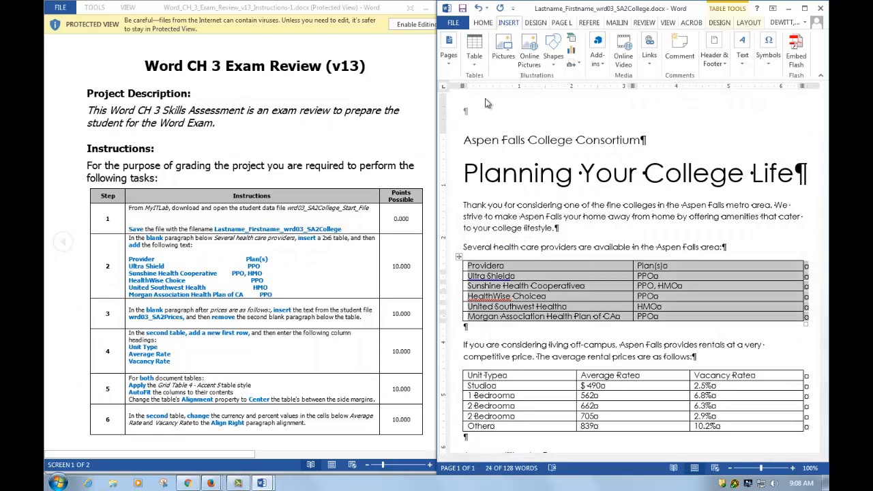
click(728, 15)
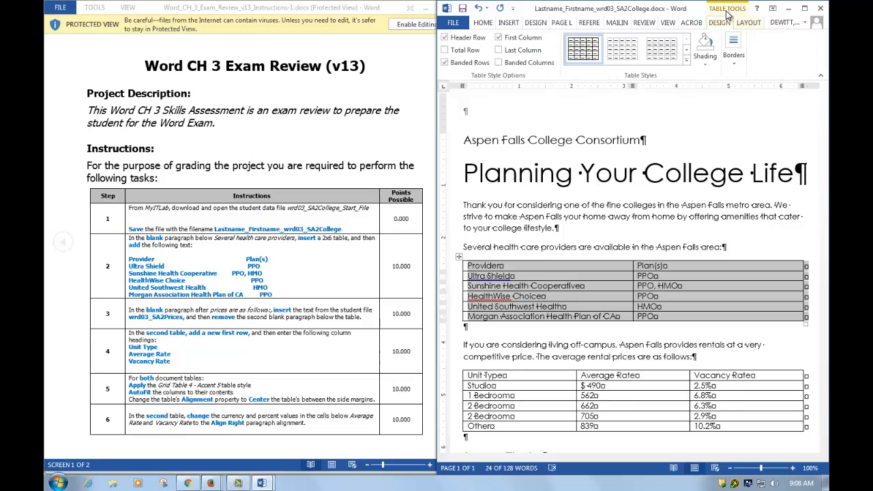
click(687, 60)
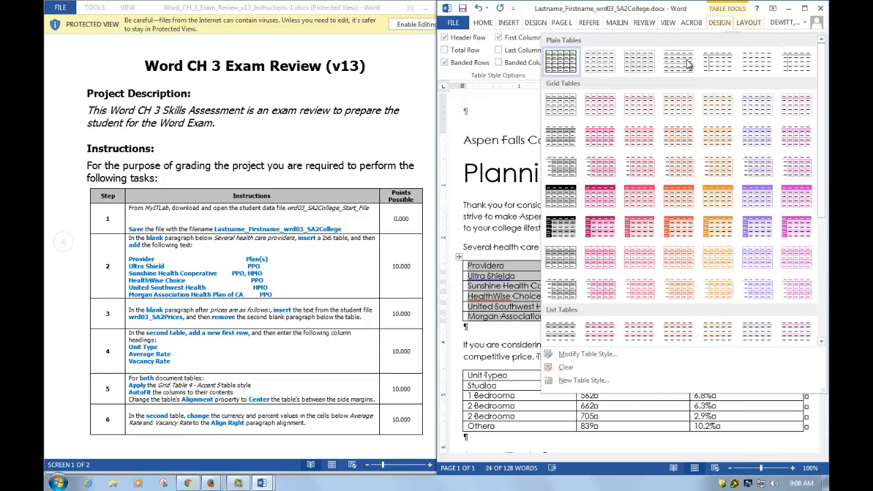
click(758, 198)
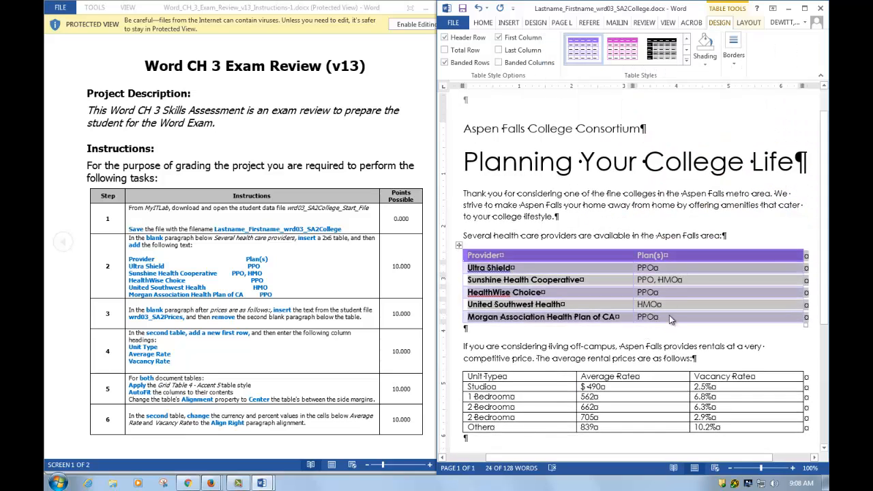
Apply the Grid Table 4 - Accent 5 style to the rental prices table.
click(553, 384)
click(460, 369)
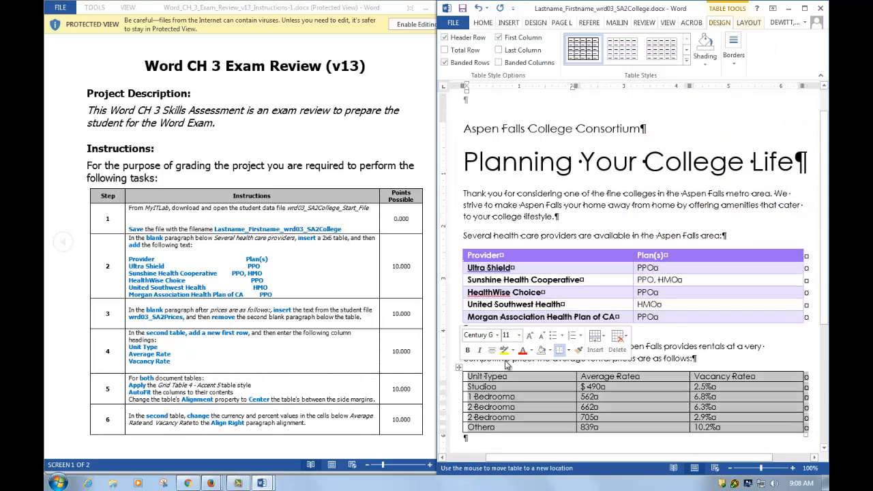
click(686, 60)
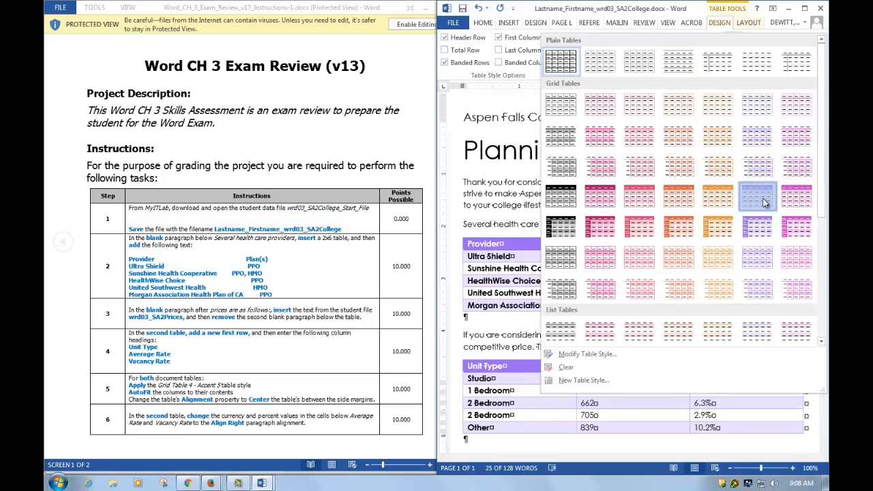
click(758, 197)
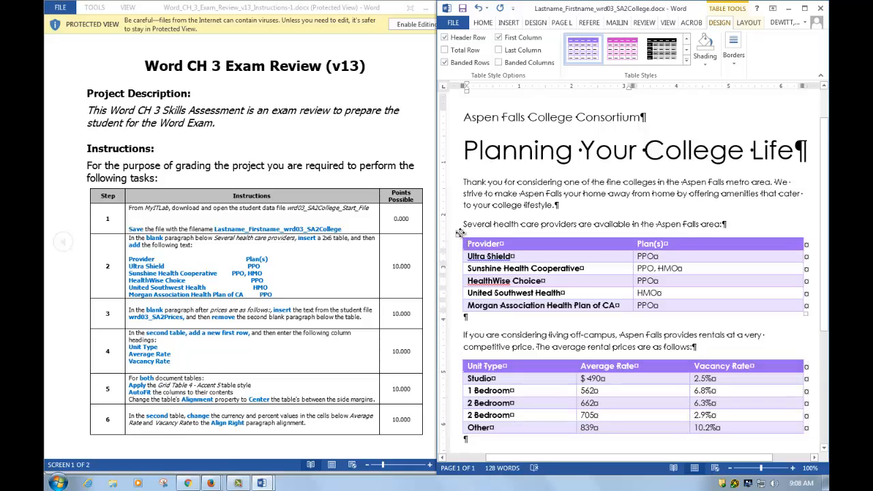
AutoFit the health care providers table to its contents and center it between the side margins.
click(459, 238)
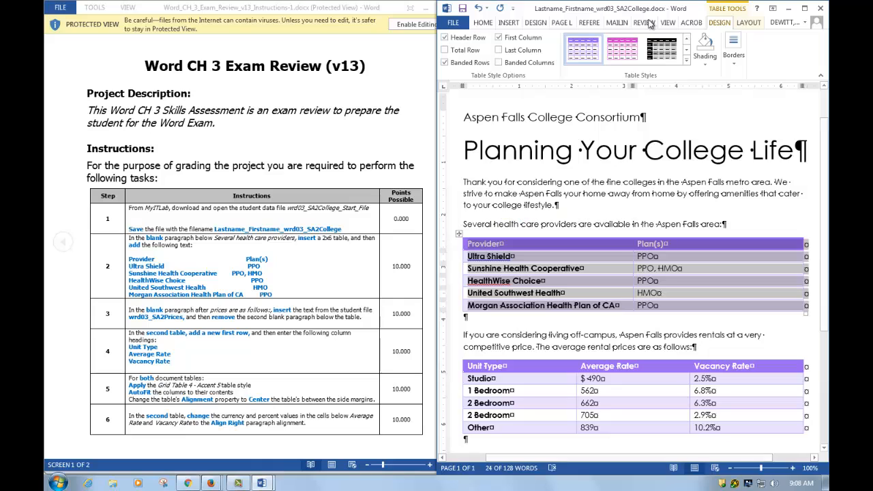
click(748, 22)
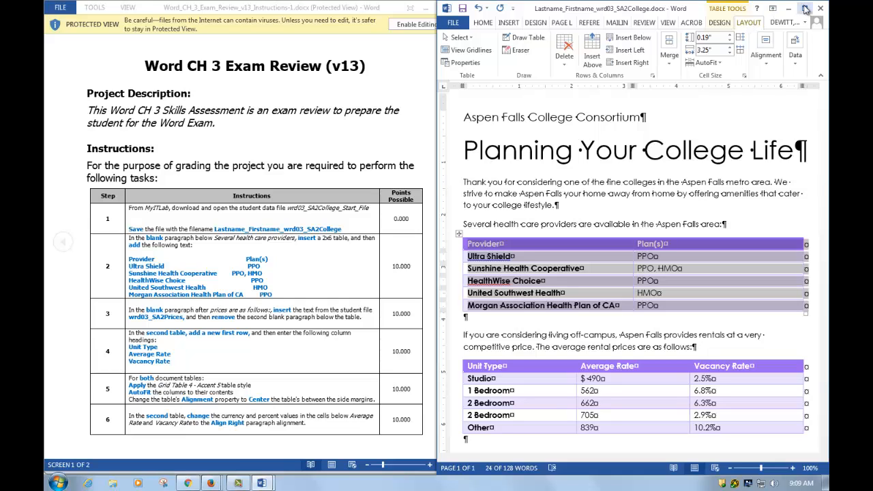
click(722, 65)
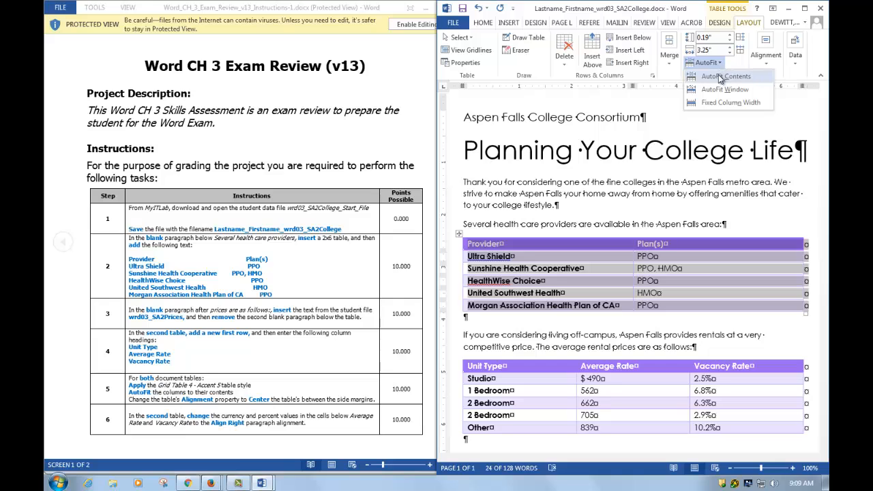
click(720, 78)
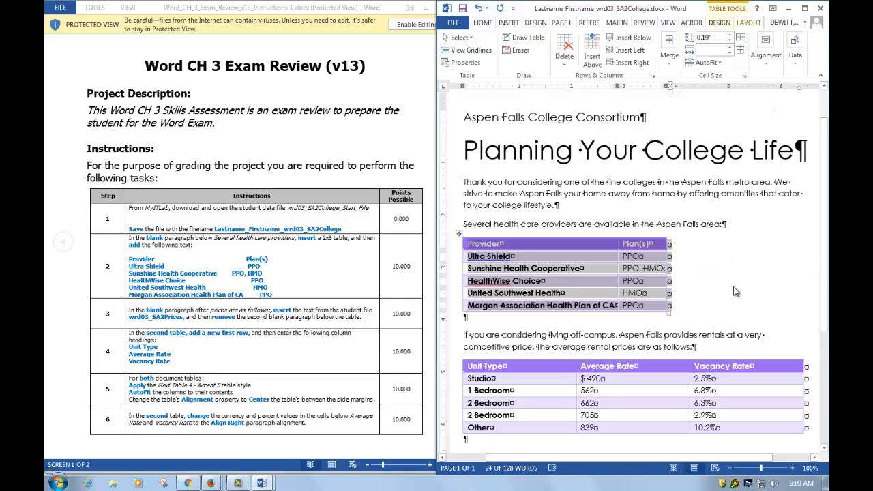
click(488, 25)
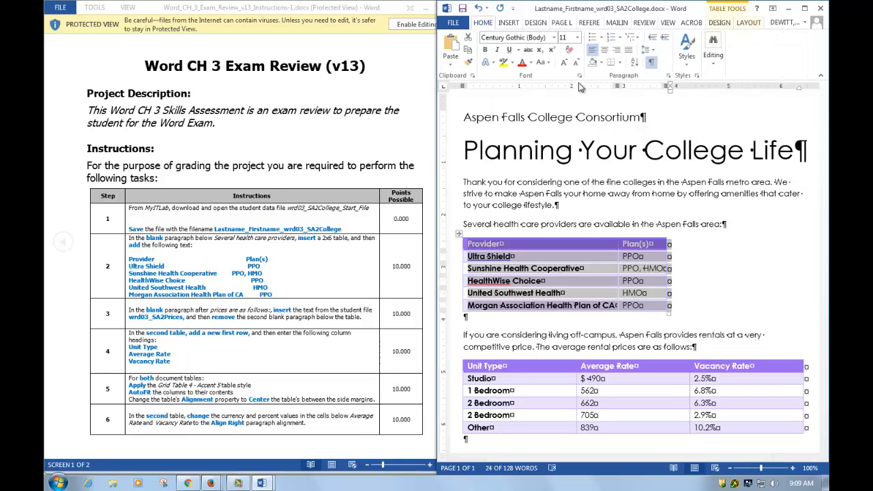
click(604, 50)
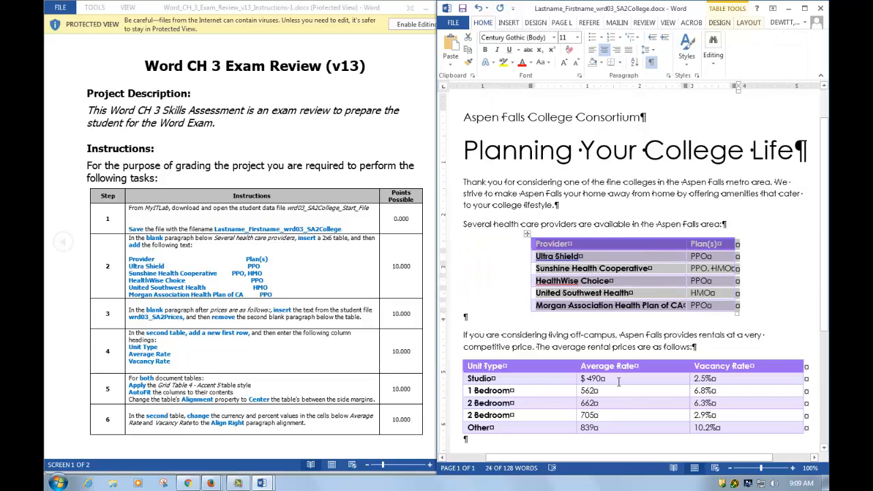
AutoFit the rental prices table to its contents and center it between the side margins.
click(496, 379)
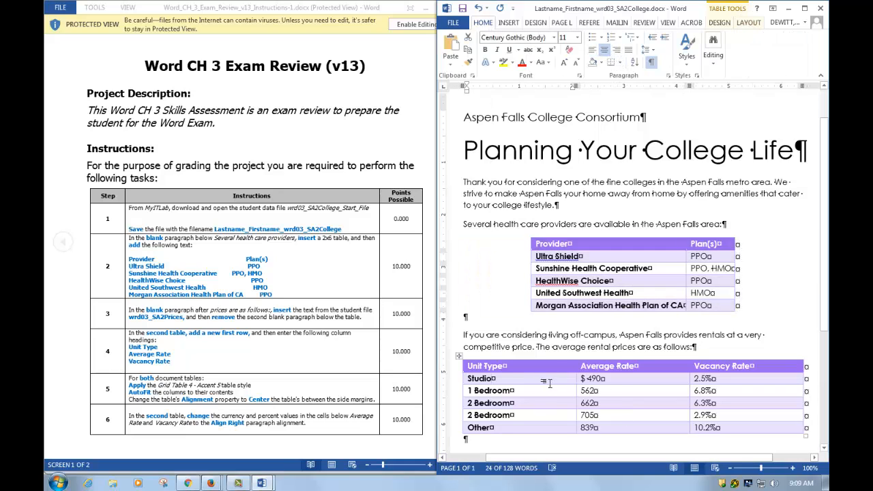
click(460, 356)
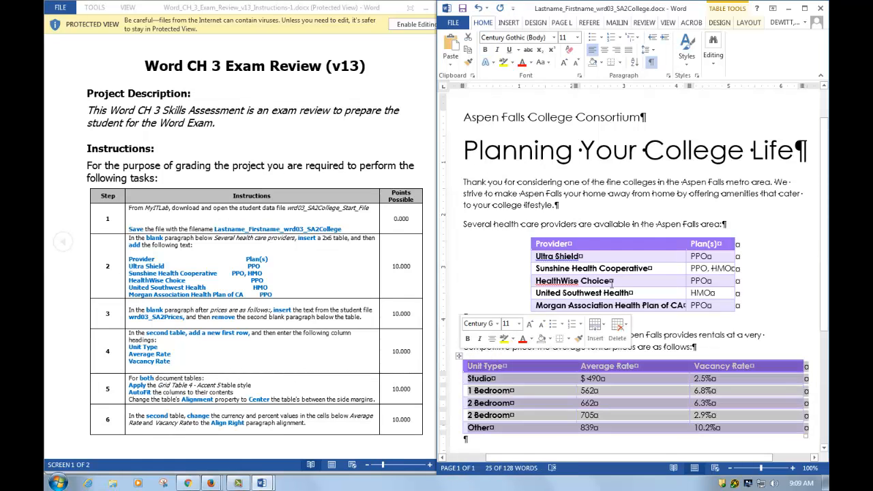
click(749, 23)
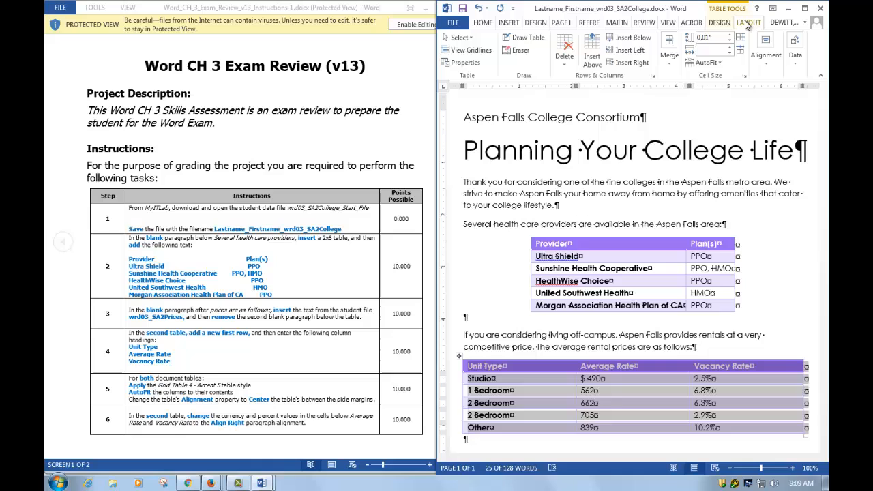
click(707, 62)
click(720, 77)
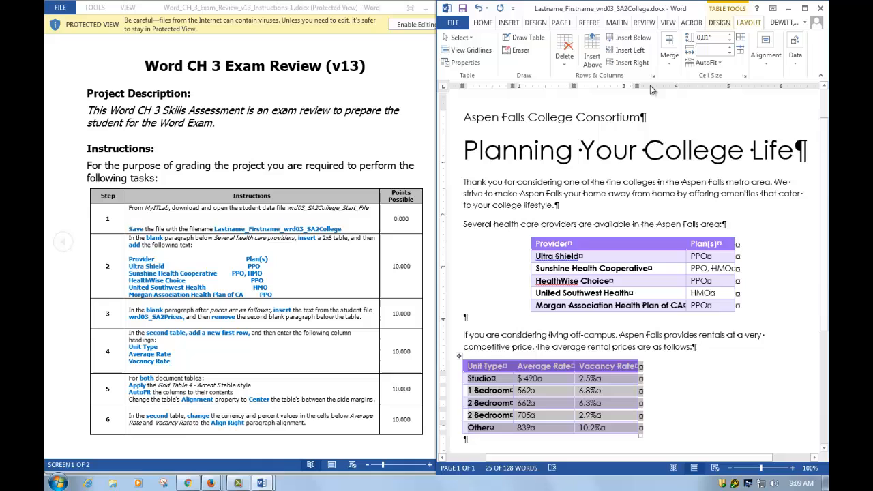
click(484, 23)
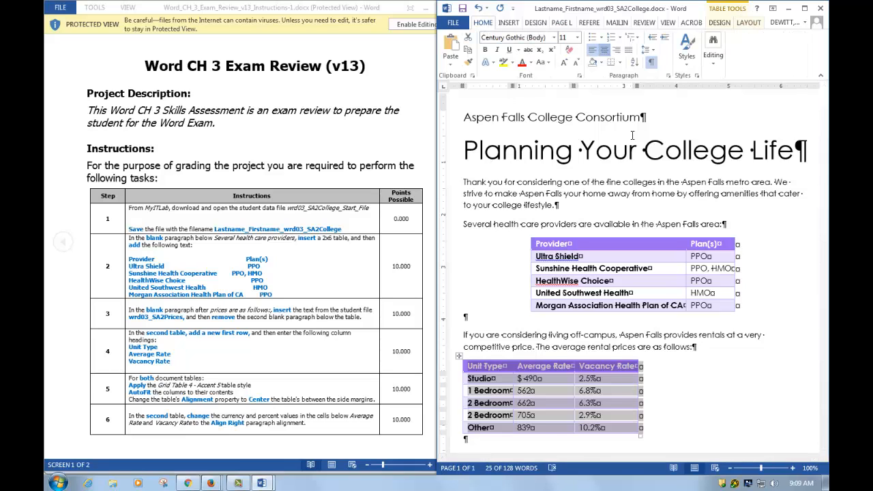
click(606, 52)
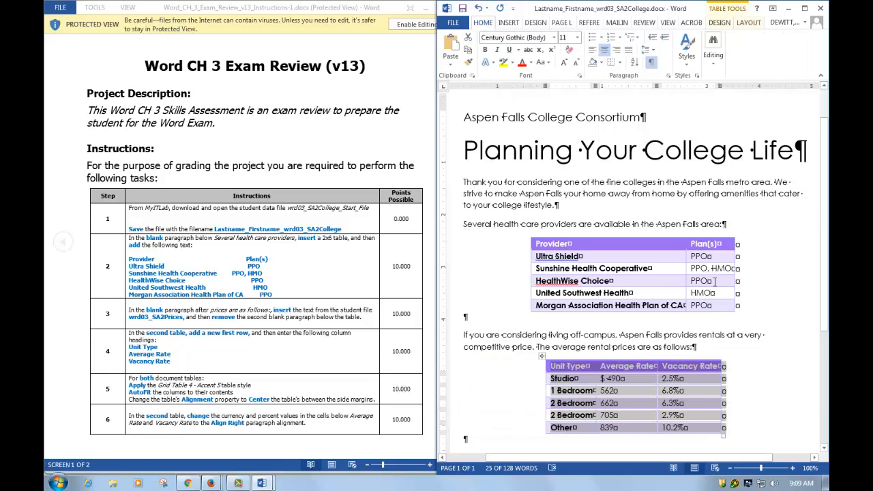
Right-align the currency and percent values below Average Rate and Vacancy Rate in the rental prices table.
scroll(687, 288, down, 3)
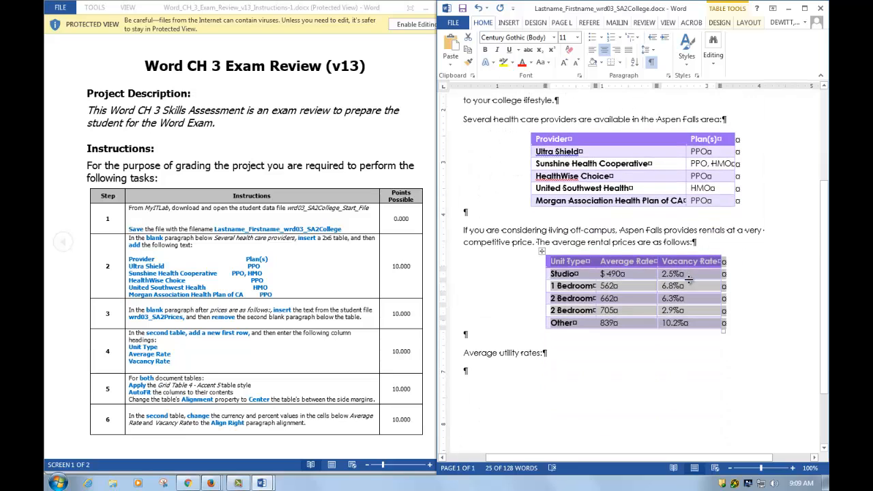
click(659, 343)
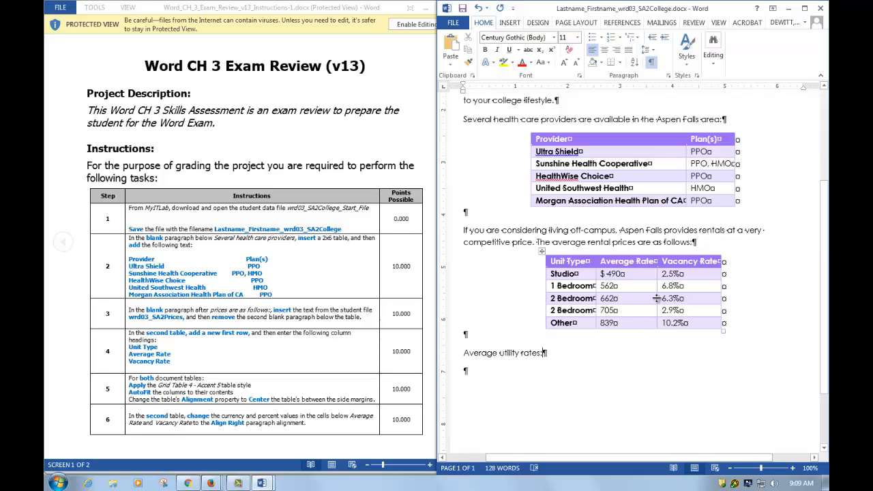
drag(601, 274, 683, 329)
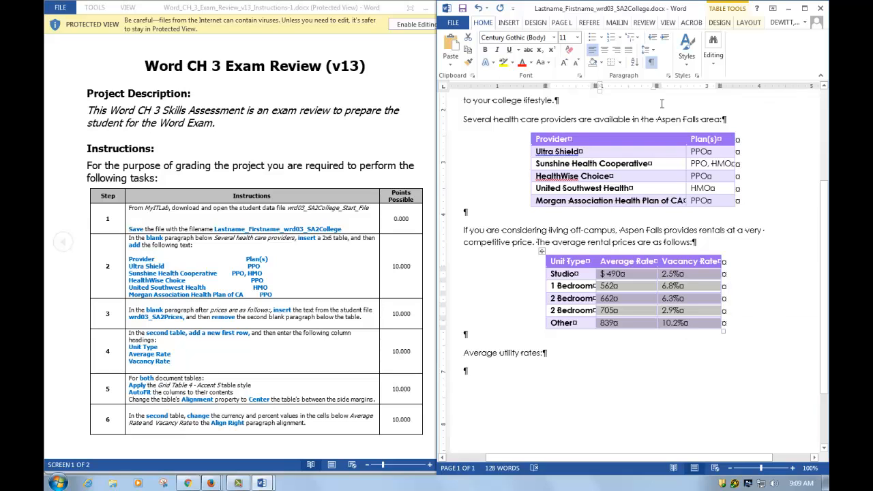
click(619, 53)
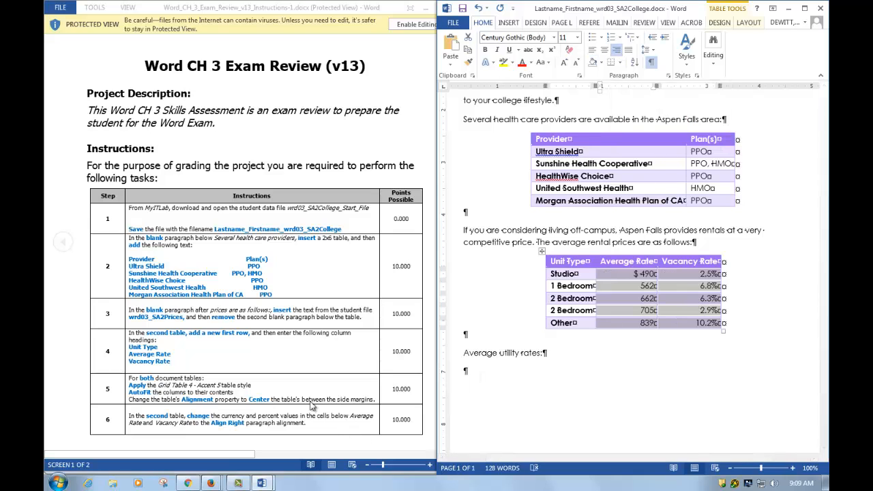
Set a decimal tab stop at 1.25 inches in the blank paragraph at the end of the document.
click(321, 382)
scroll(321, 382, down, 2)
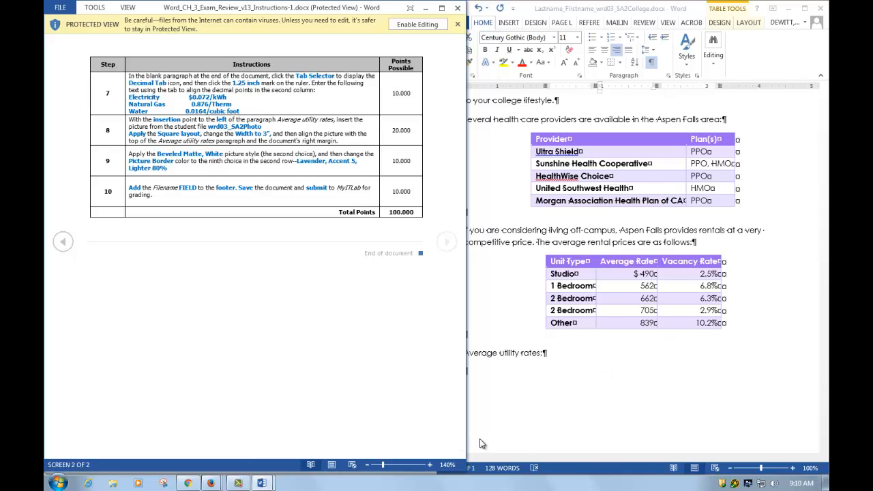
drag(469, 413, 433, 413)
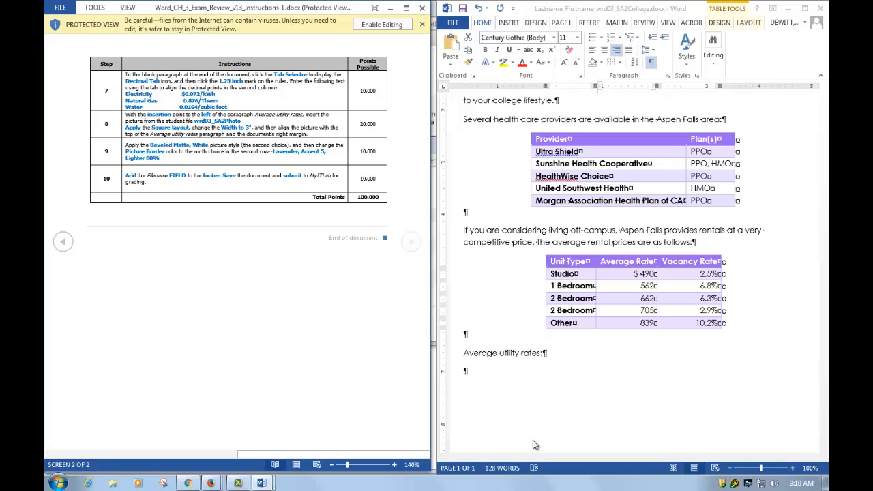
click(467, 372)
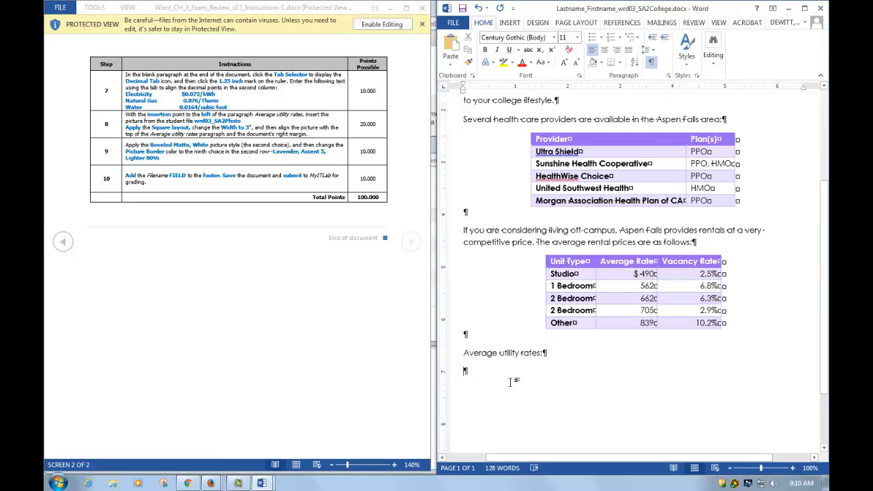
click(669, 76)
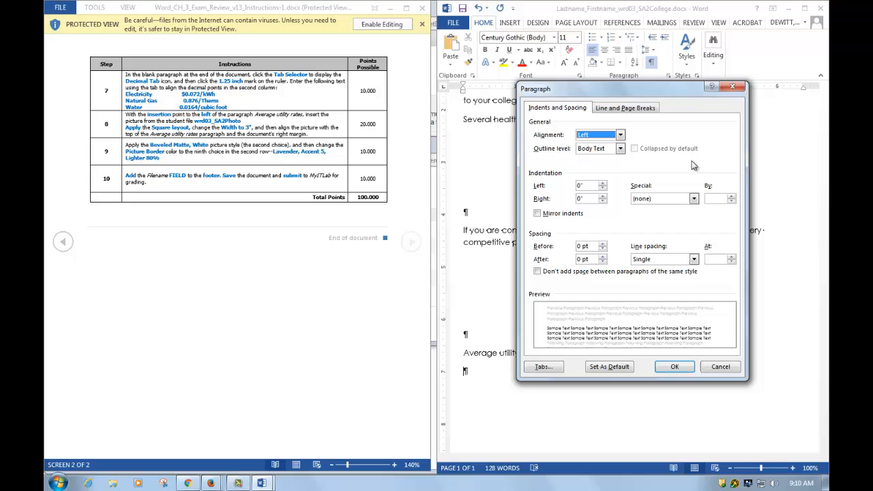
click(543, 367)
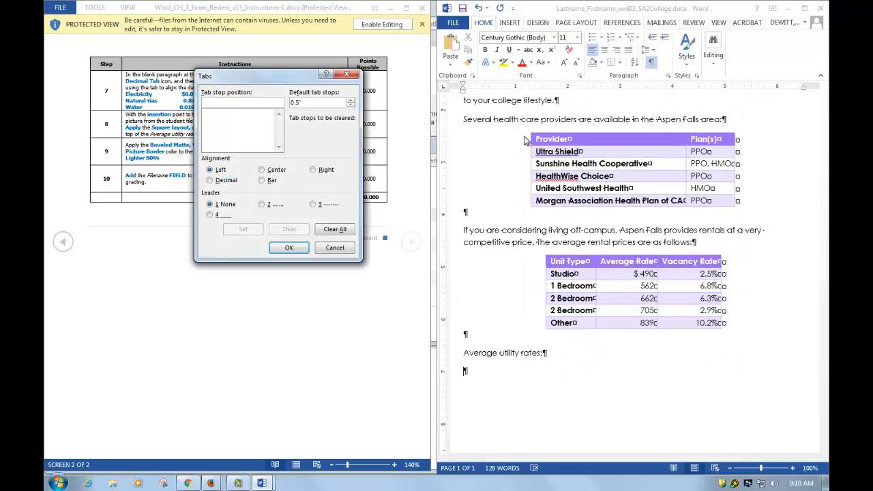
drag(261, 78, 243, 191)
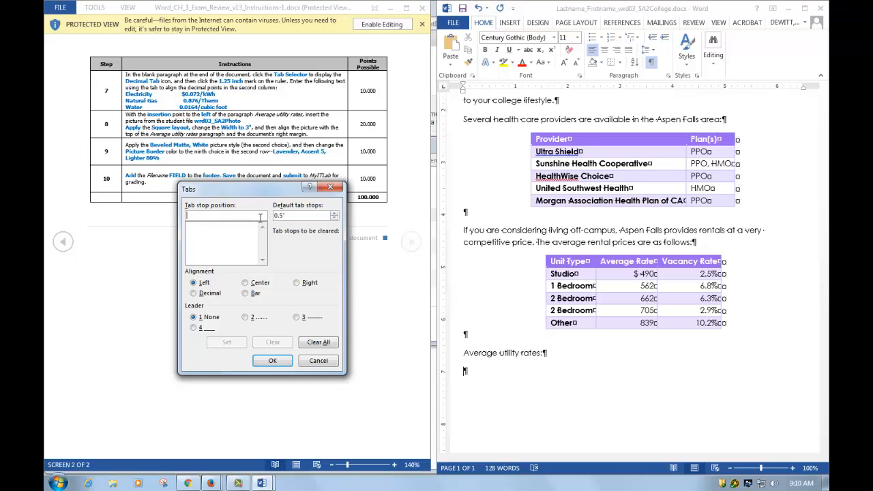
text(1.25)
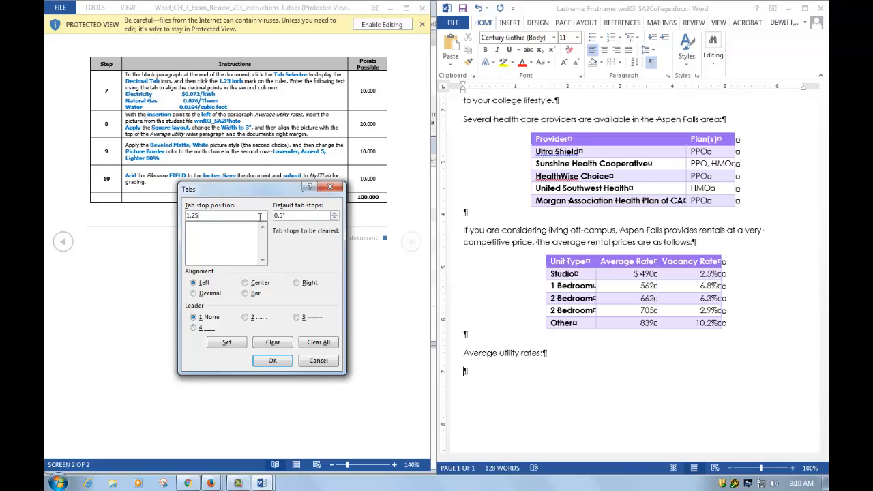
click(195, 294)
click(225, 342)
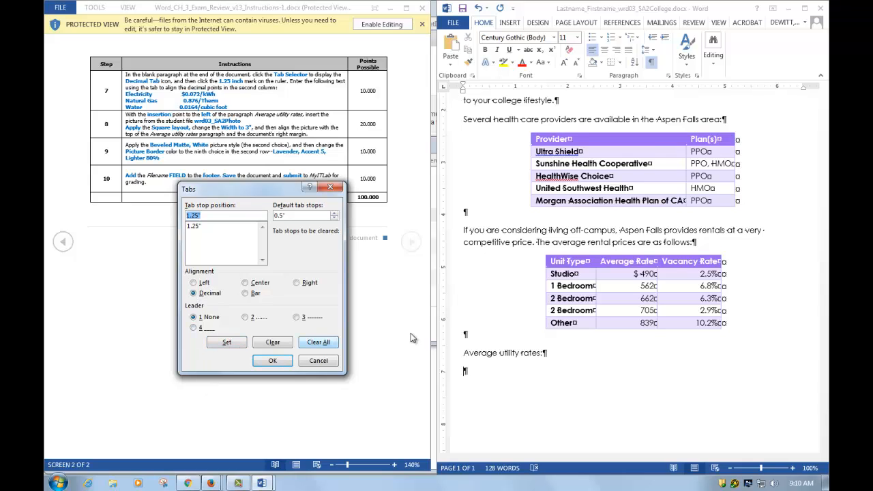
click(275, 366)
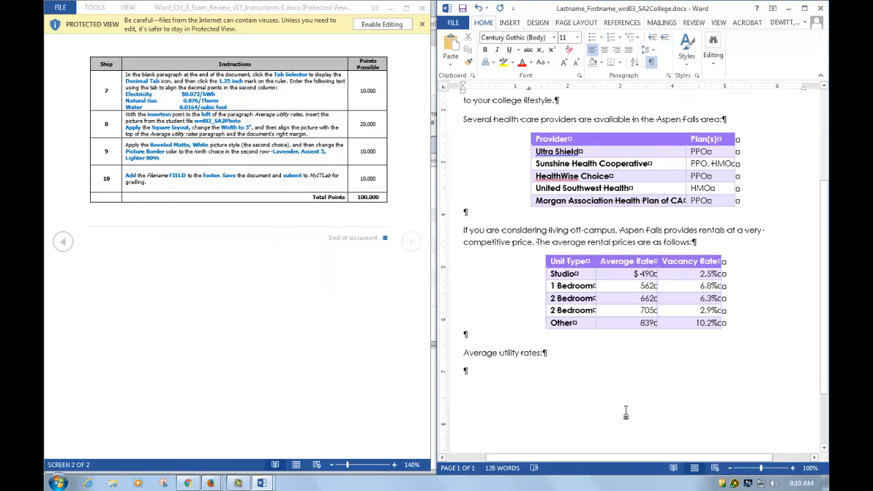
Enter Electricity, a tab, and $0.072/kWh as the first line of utility rates.
text(Electricit)
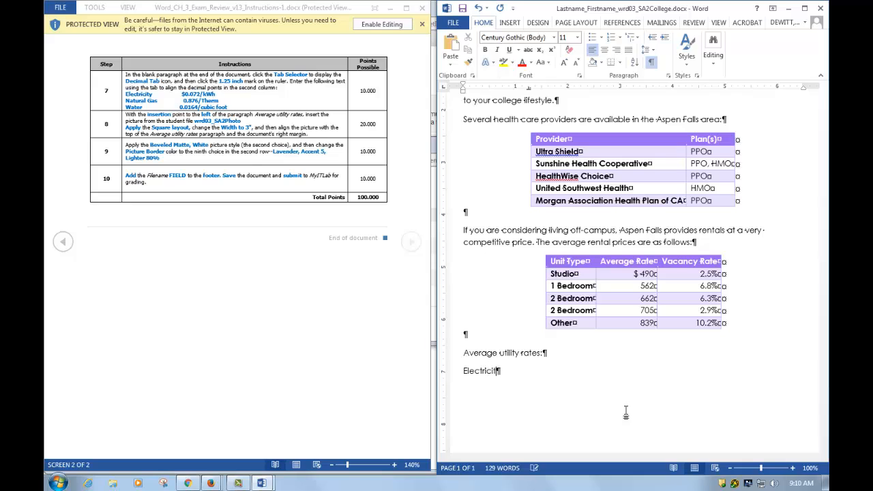
text(y)
key(Tab)
text($0.072/kWh)
key(Return)
Enter Natural Gas, a tab, and 0.875/Therm on the next line.
text(Natural Ga)
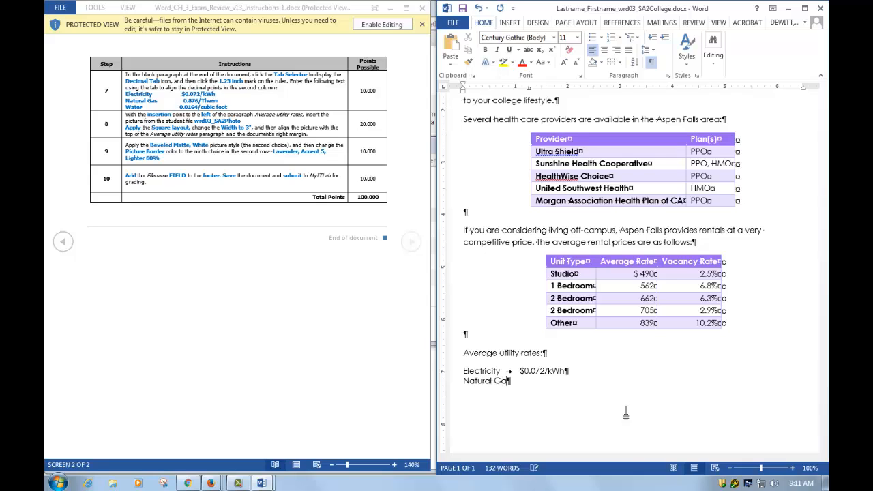
text(s)
key(Tab)
text(0.875/Therm)
key(Return)
Enter Water, a tab, and 0.0164/cubic foot on the third line.
text(Water)
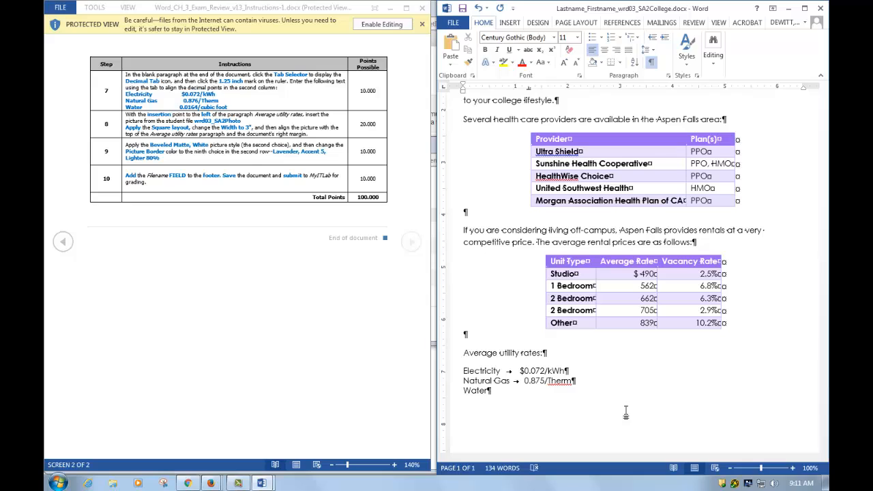
key(Tab)
text(0.0164/cubic foot)
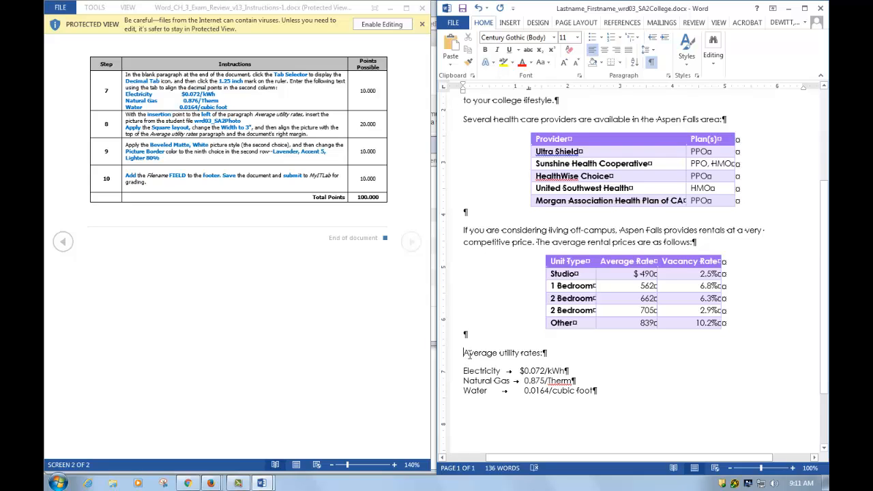
Insert the picture wrd03_SA2Photo from the IT1010 > Word > Word Exam Reviews > Word Ch3 folder at the start of the Average utility rates paragraph.
click(516, 26)
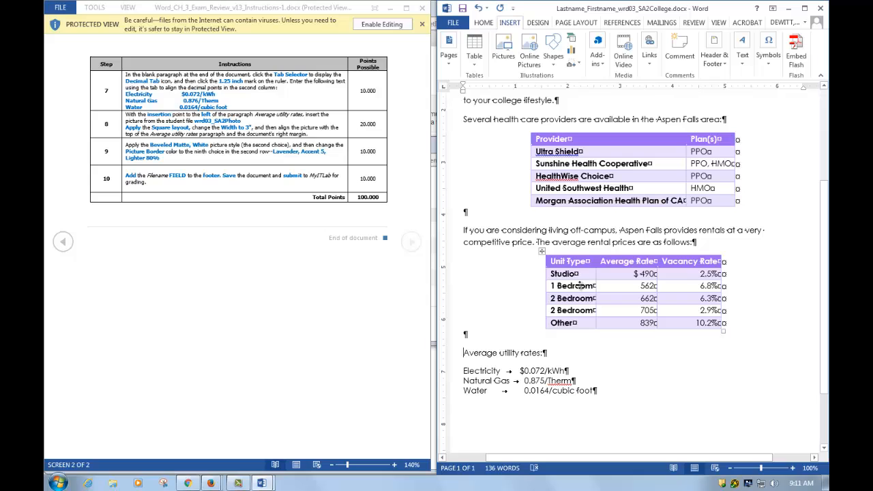
click(507, 62)
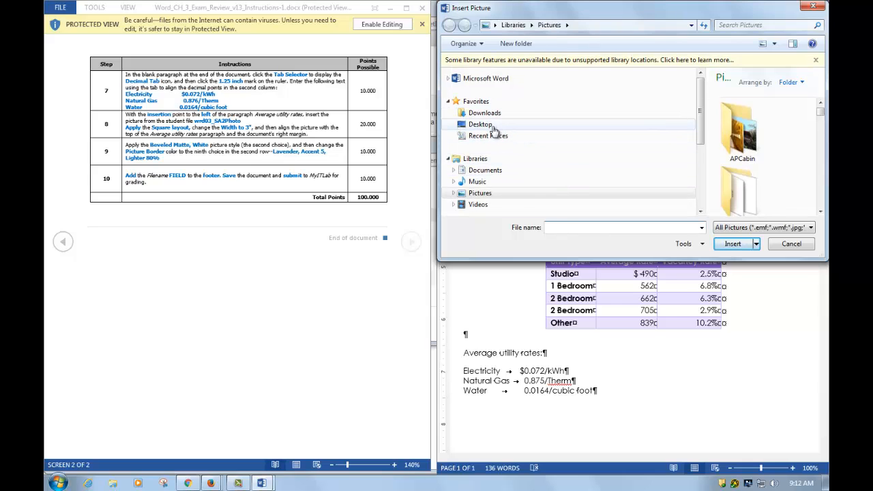
click(495, 127)
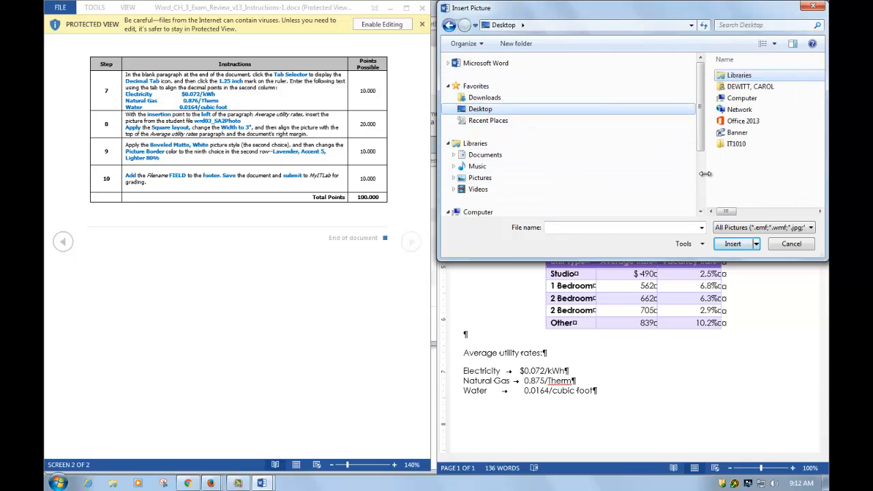
drag(697, 169, 566, 171)
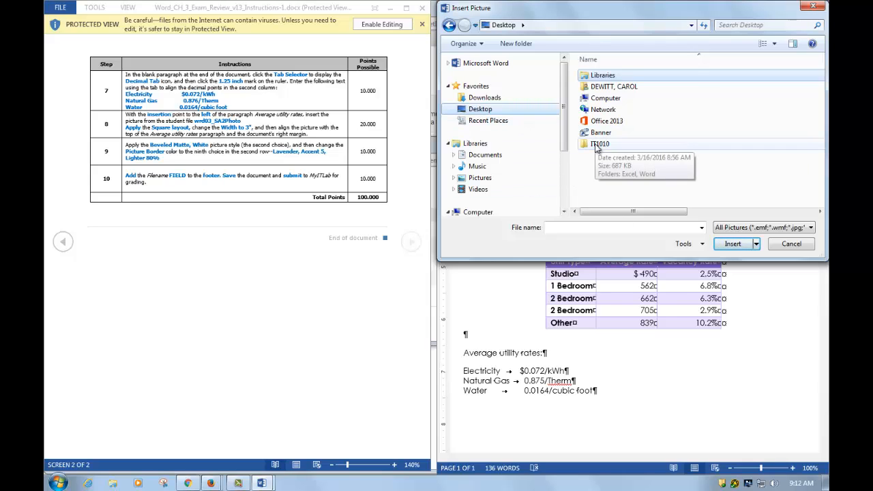
double_click(600, 144)
double_click(602, 87)
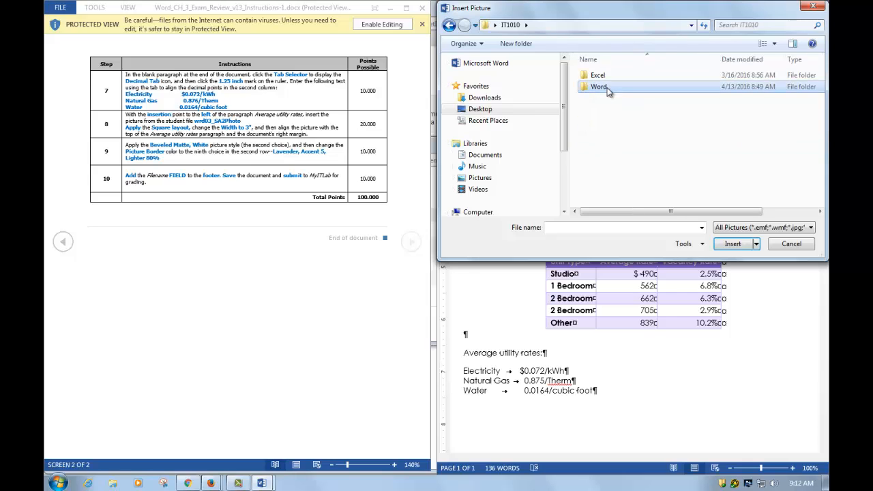
double_click(617, 111)
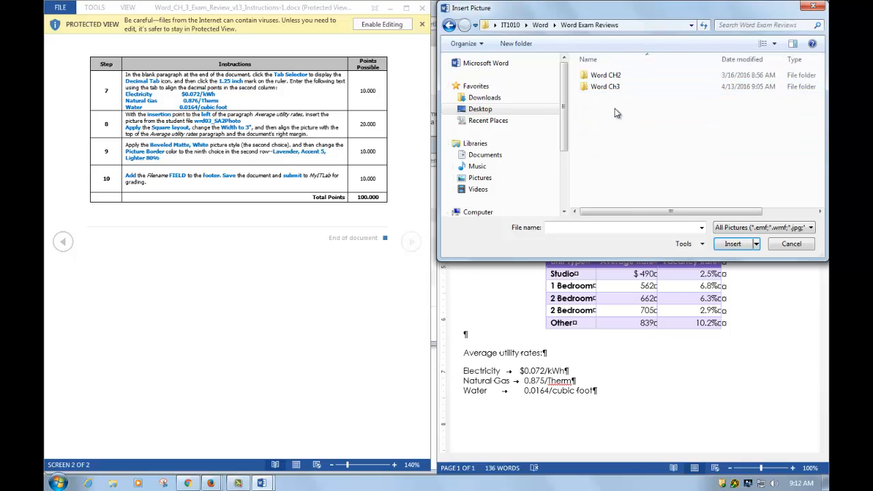
double_click(606, 87)
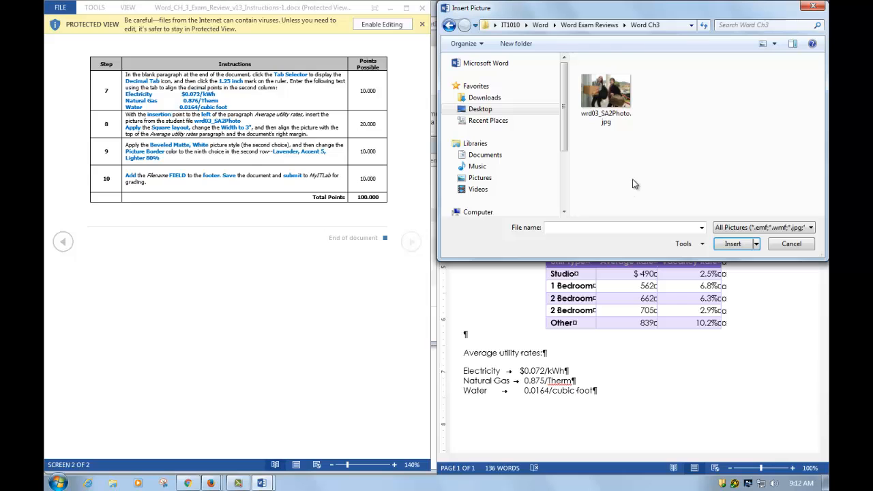
double_click(612, 101)
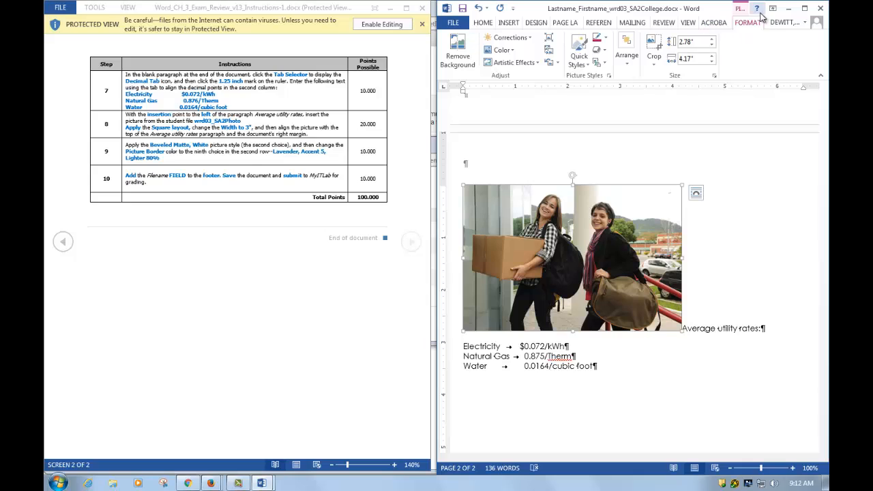
Apply Square text wrapping to the inserted picture.
click(805, 8)
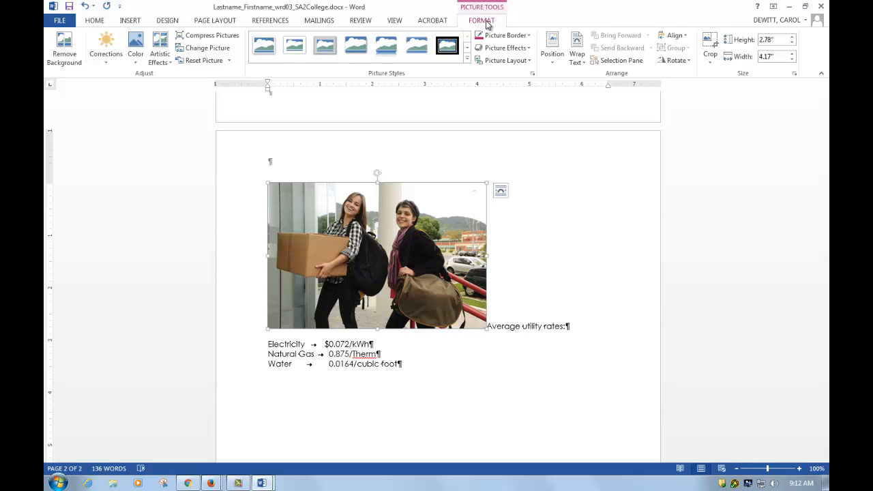
click(580, 57)
click(591, 86)
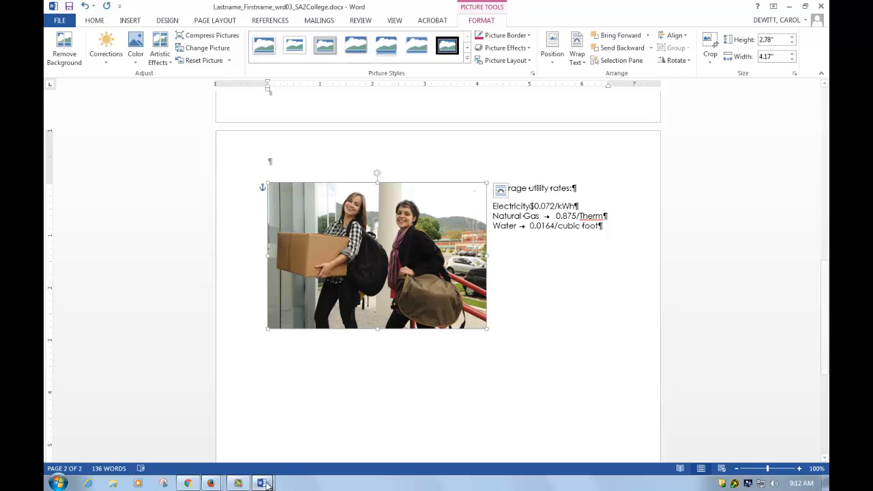
Set the picture's width to 3 inches.
mouse_move(266, 485)
click(229, 450)
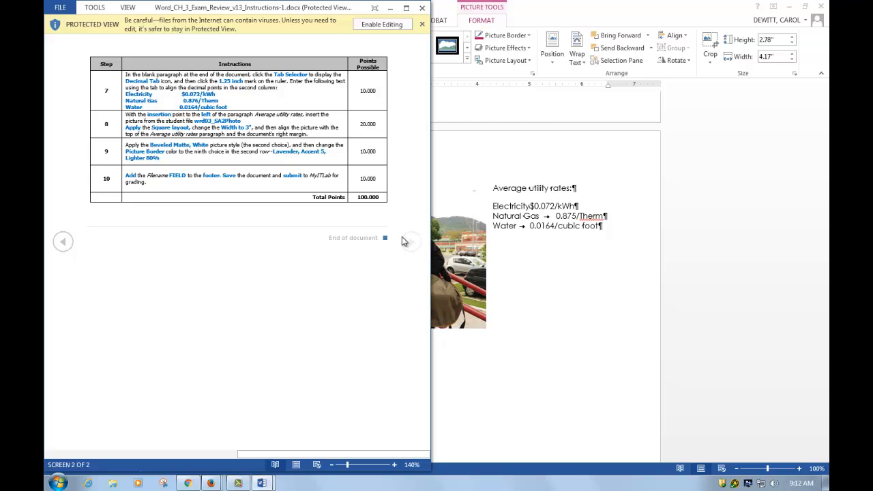
click(526, 146)
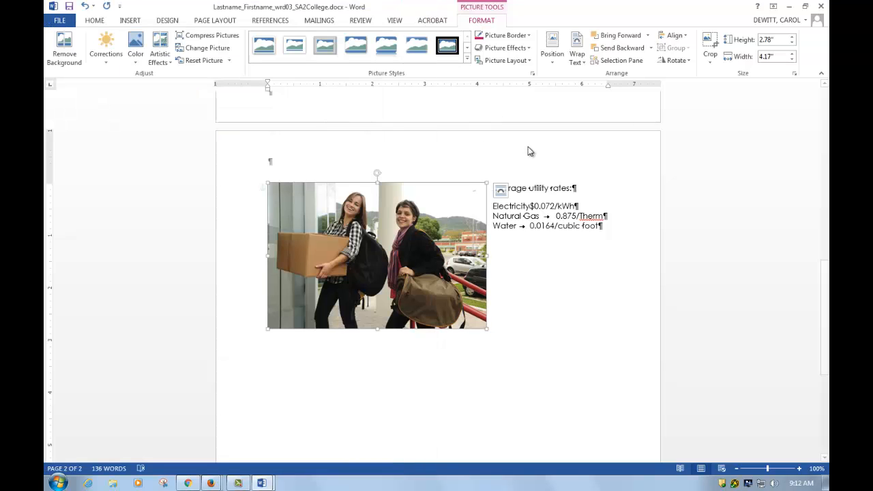
click(780, 56)
text(3)
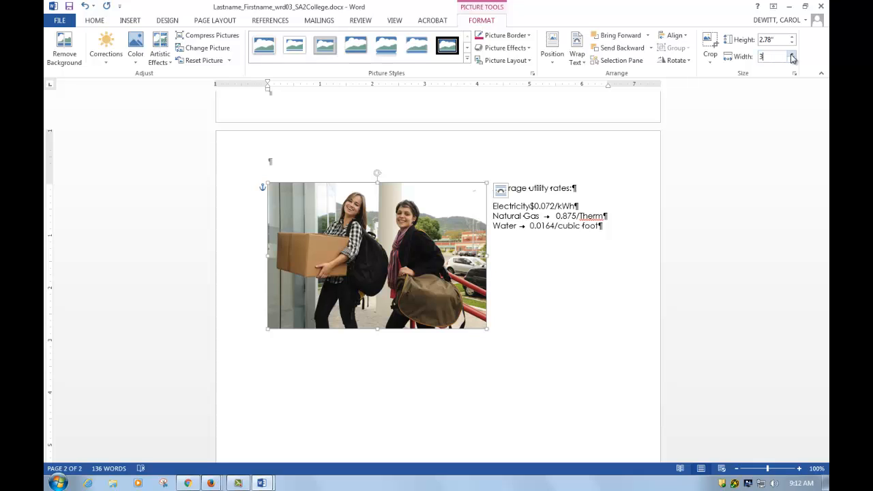
key(Return)
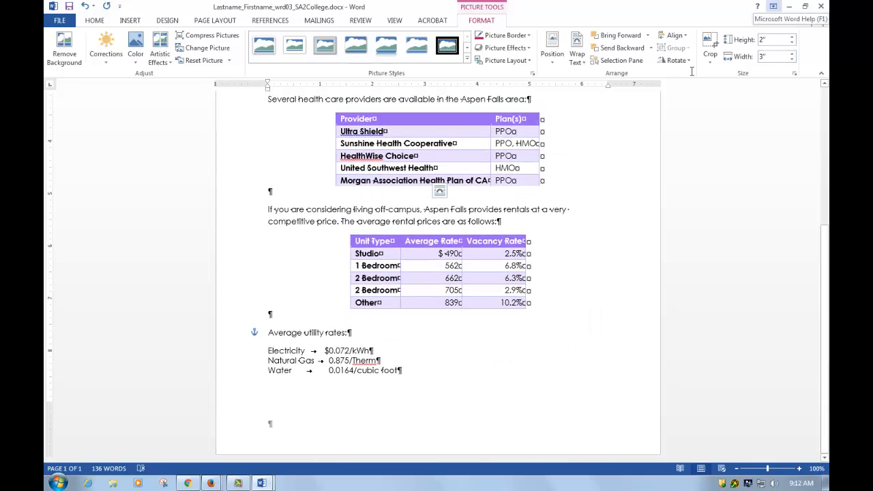
Move the picture down beside the Average utility rates paragraph.
scroll(570, 333, up, 5)
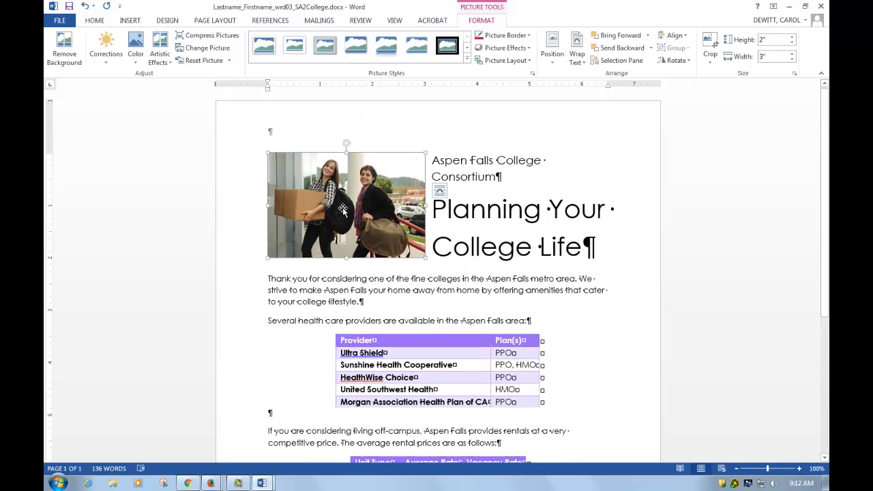
drag(342, 212, 524, 369)
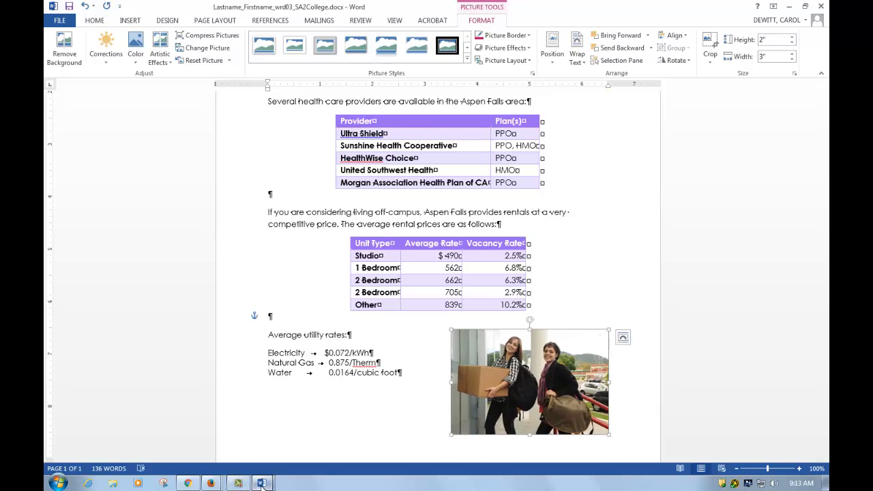
mouse_move(262, 483)
click(188, 454)
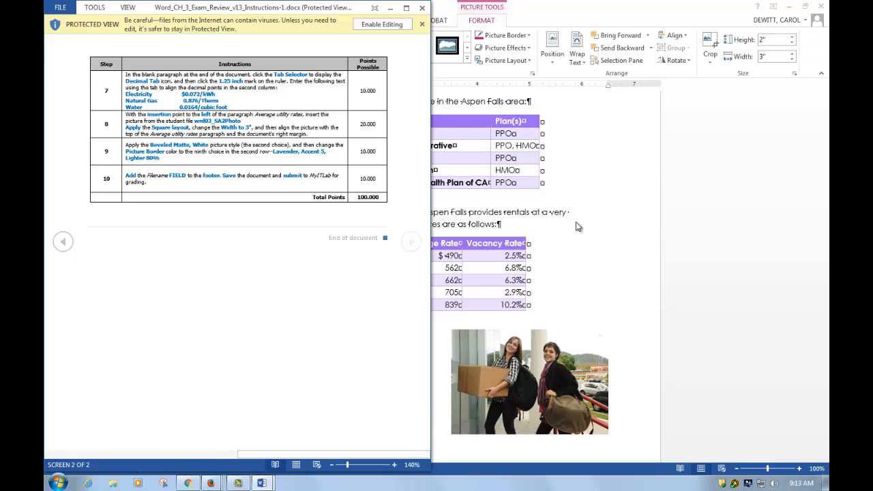
click(571, 246)
Align the picture's top with the Average utility rates paragraph and its right edge with the document's right margin.
click(517, 356)
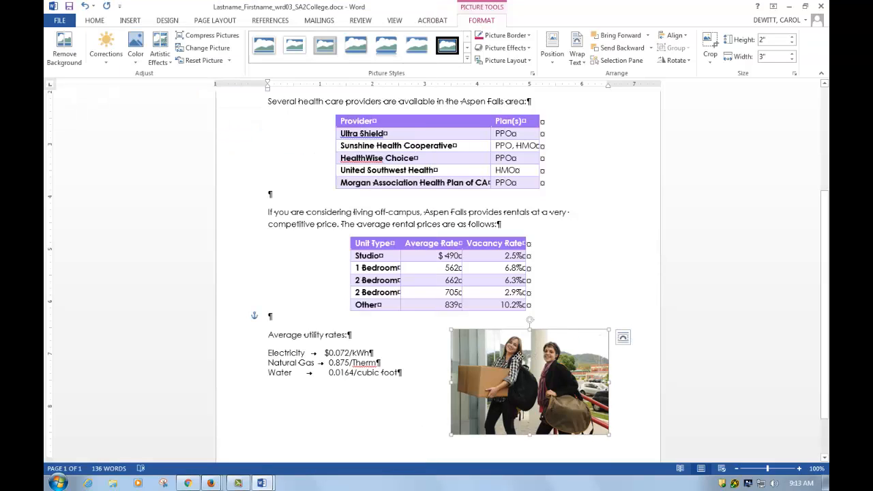
drag(520, 358, 519, 362)
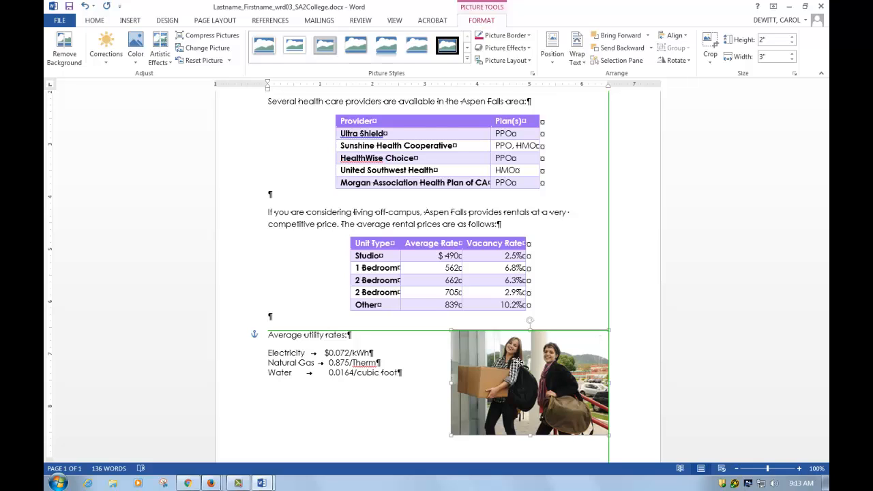
drag(519, 363, 519, 363)
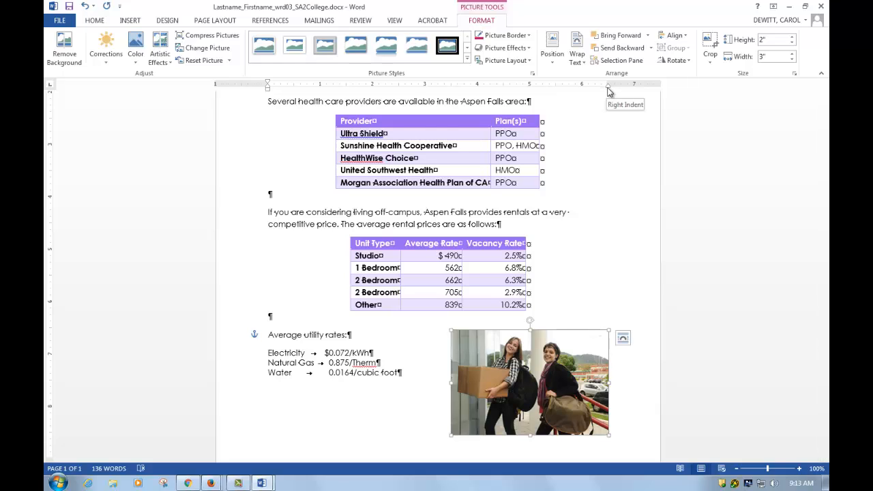
drag(608, 344, 562, 345)
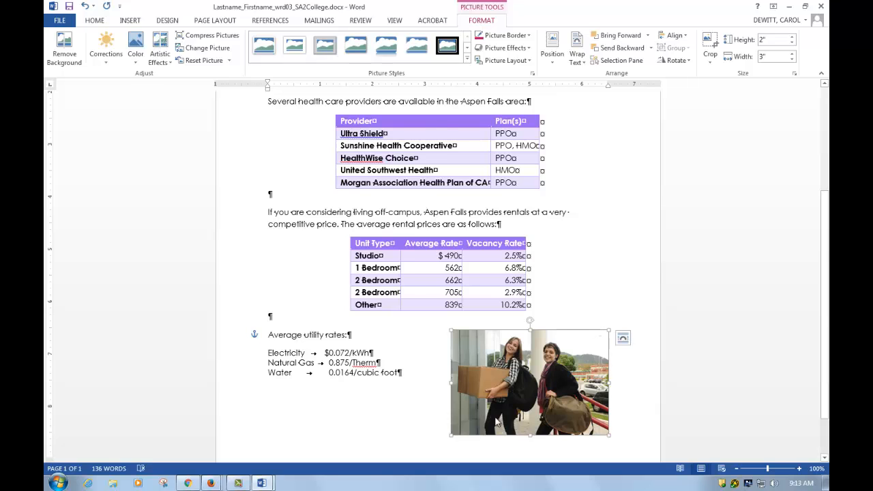
Arrange the document and the instructions side by side and read the remaining picture and footer instructions.
key(super+Left)
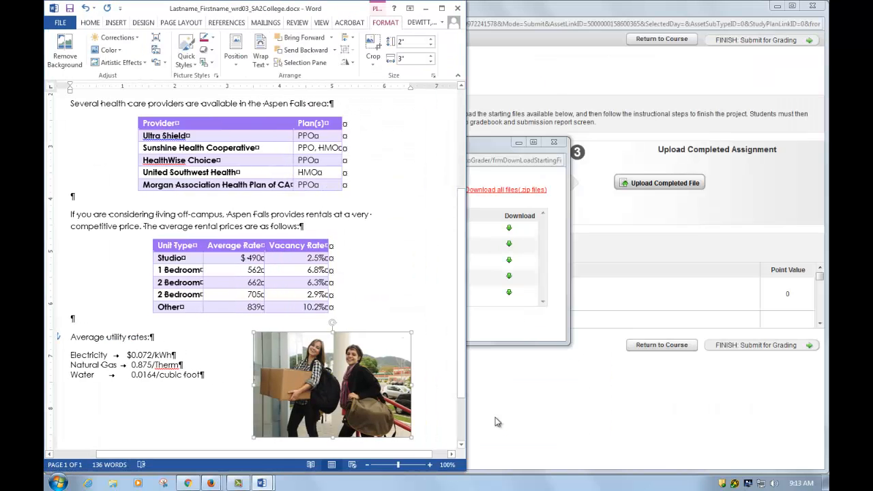
click(262, 483)
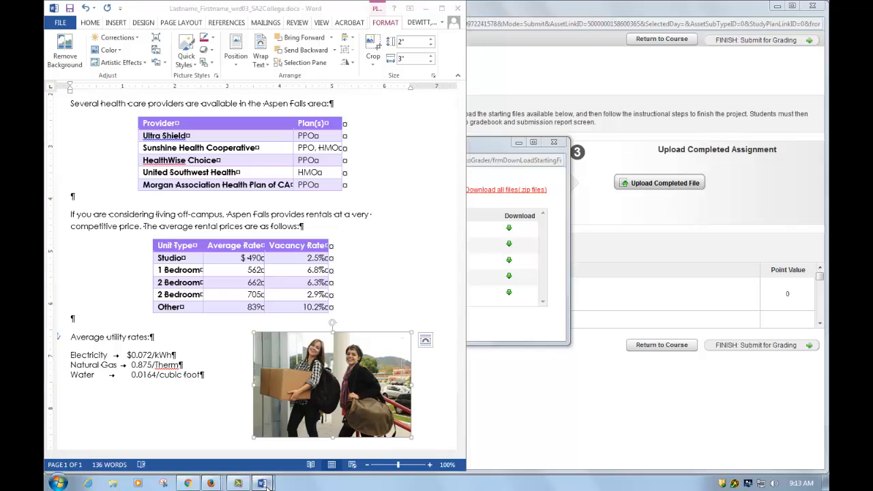
click(242, 448)
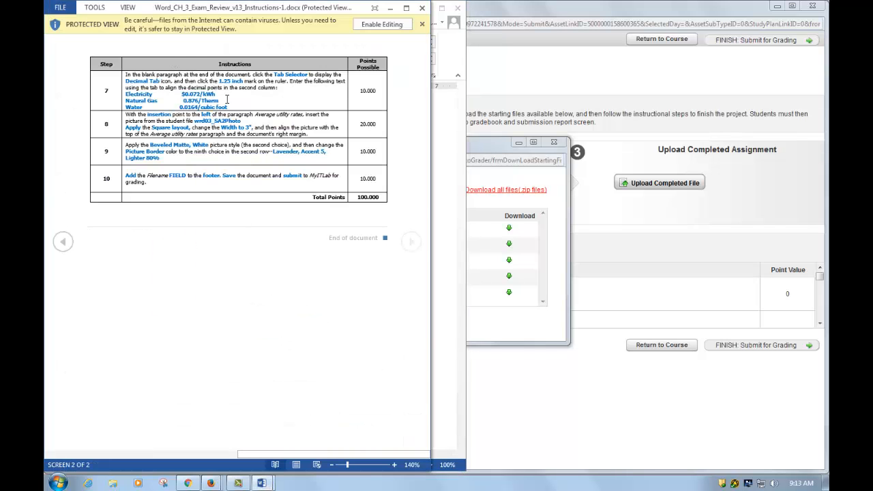
key(super+Right)
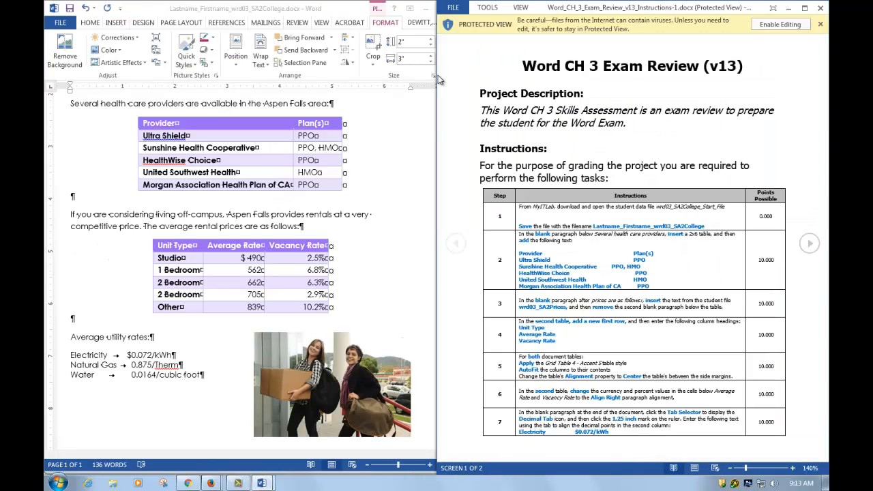
click(334, 361)
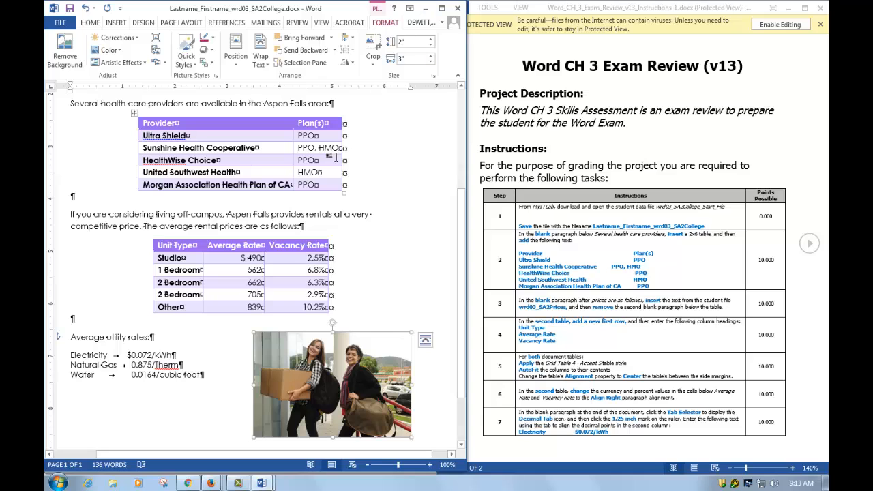
scroll(611, 362, down, 3)
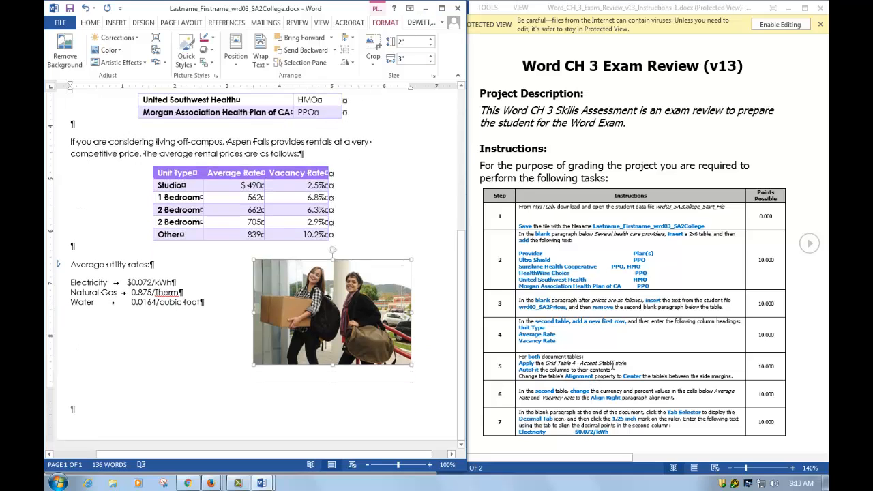
click(612, 363)
scroll(611, 363, down, 2)
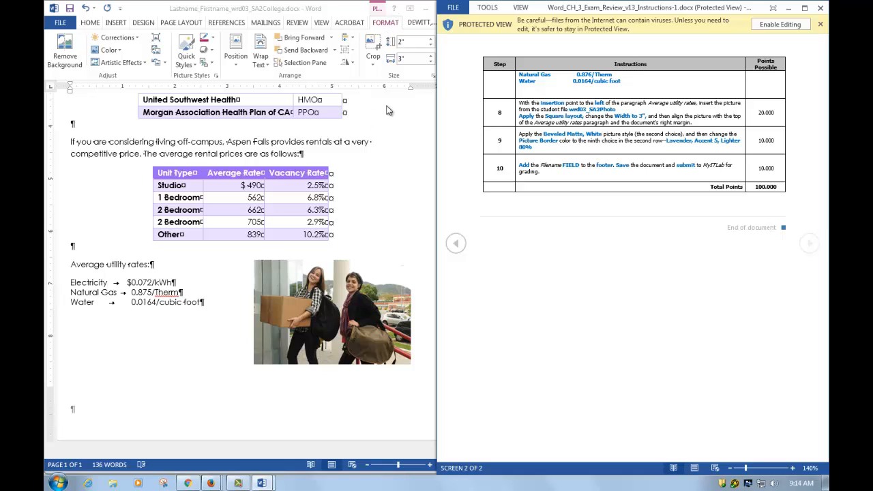
click(377, 10)
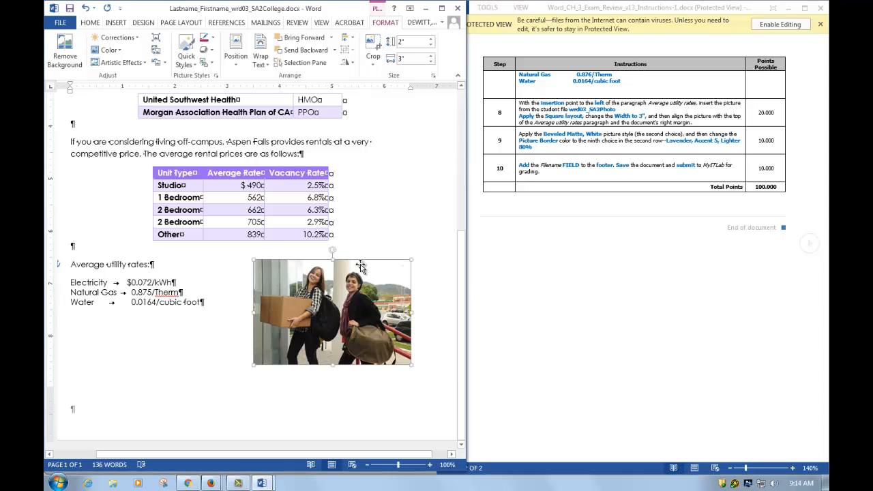
click(442, 8)
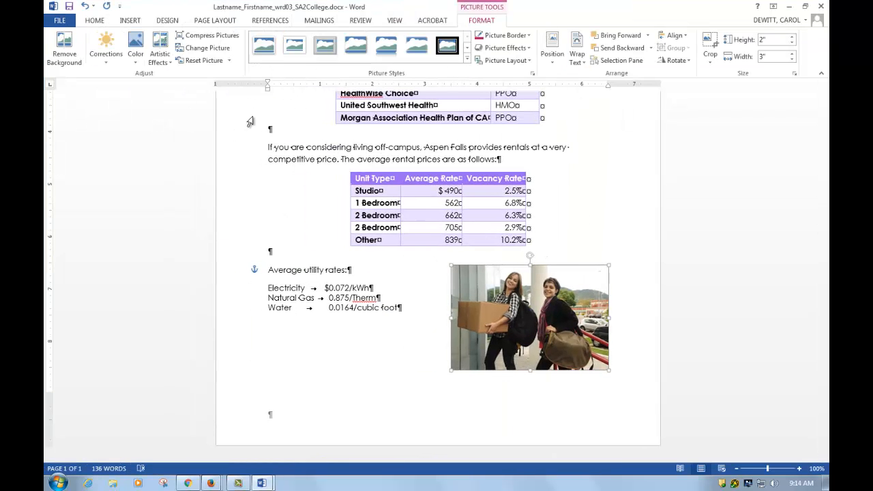
Apply the Beveled Matte, White picture style and set the picture border color to Lavender, Accent 5, Lighter 80%.
click(296, 52)
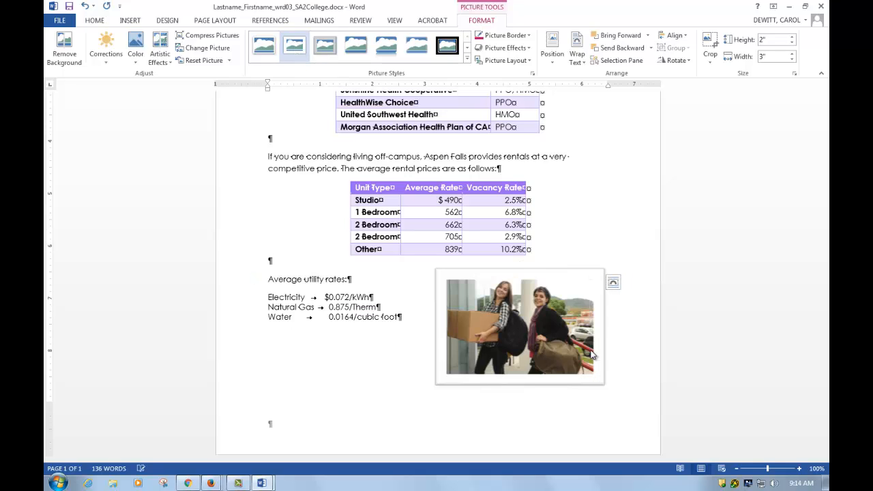
mouse_move(262, 481)
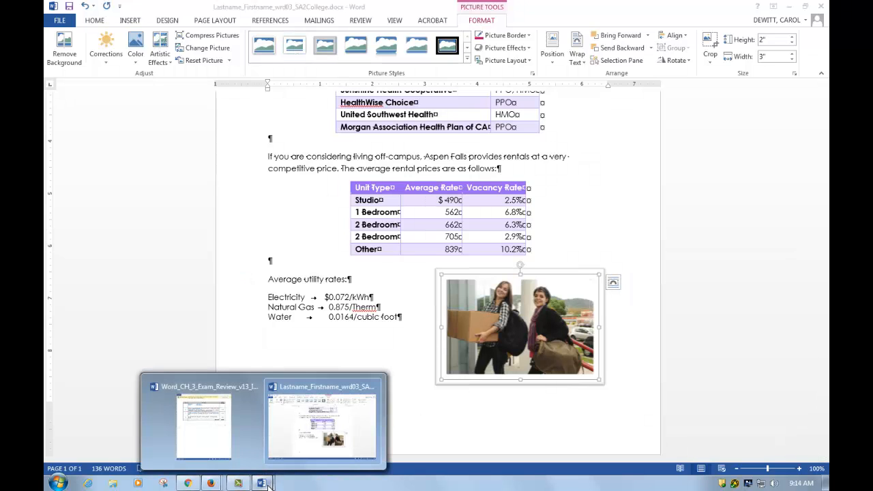
click(321, 436)
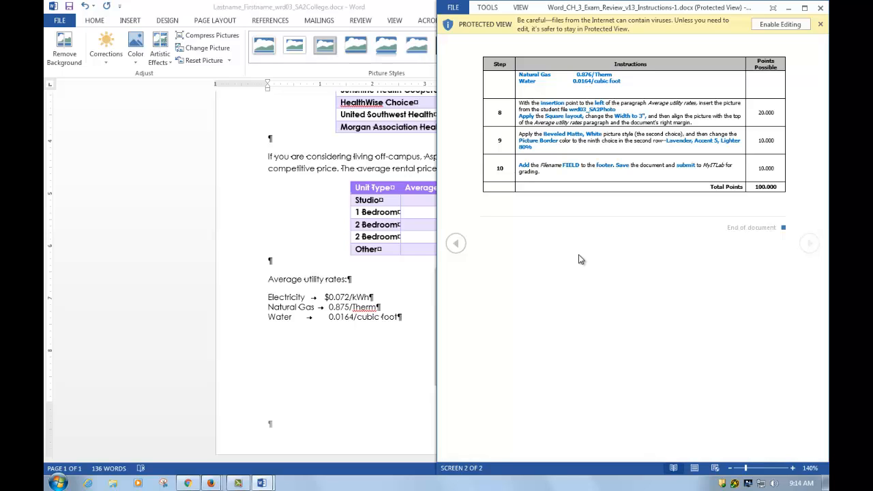
click(385, 397)
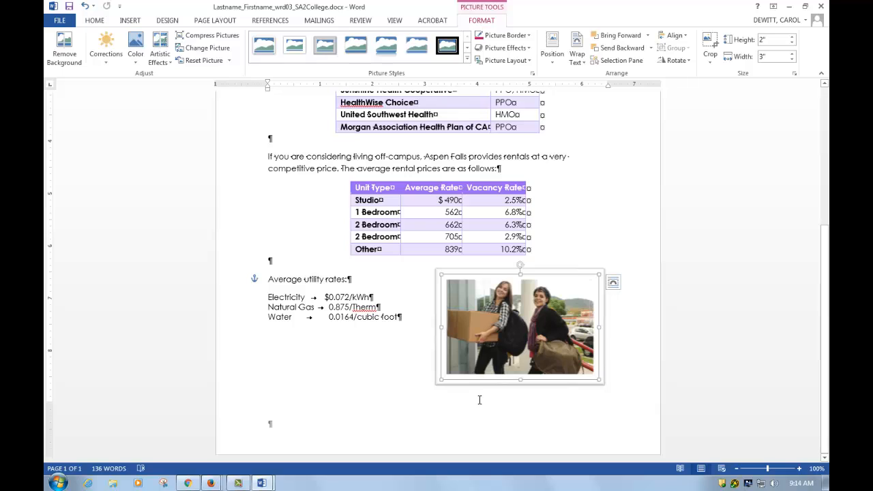
click(529, 36)
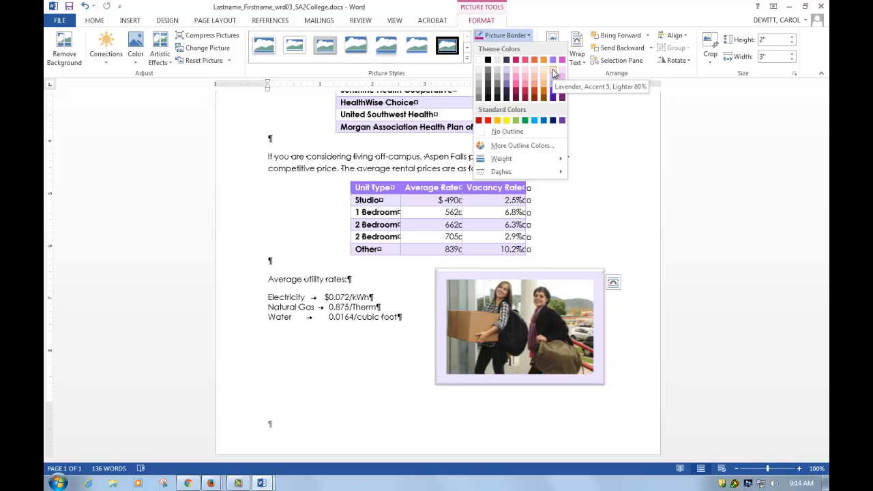
click(553, 72)
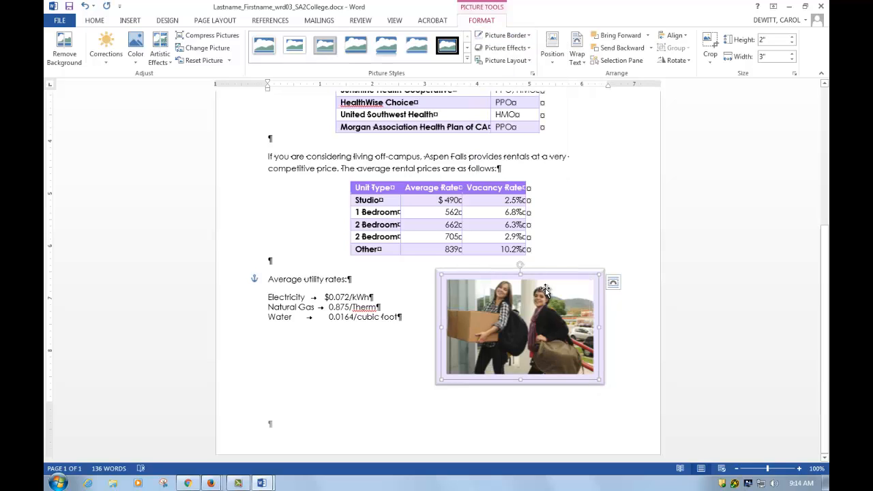
Nudge the picture slightly lower beside the Average utility rates paragraph.
drag(528, 309, 529, 329)
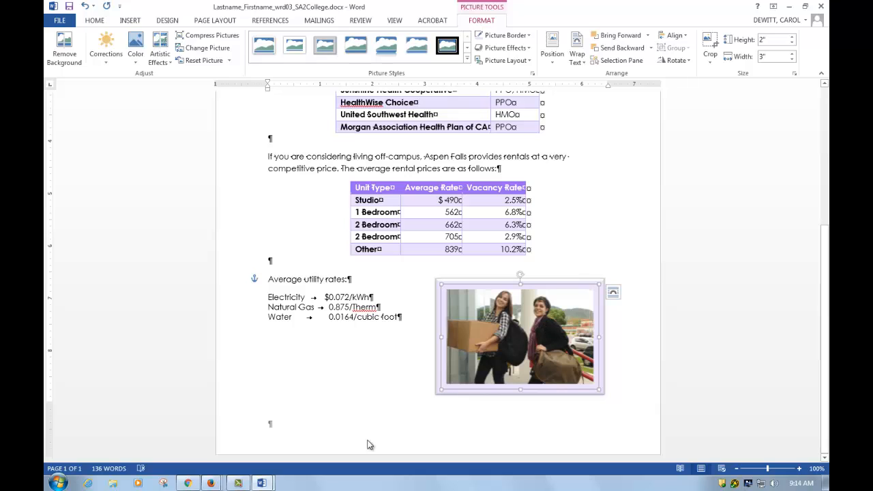
Open the document footer and begin inserting the file name field from the document information options.
mouse_move(268, 483)
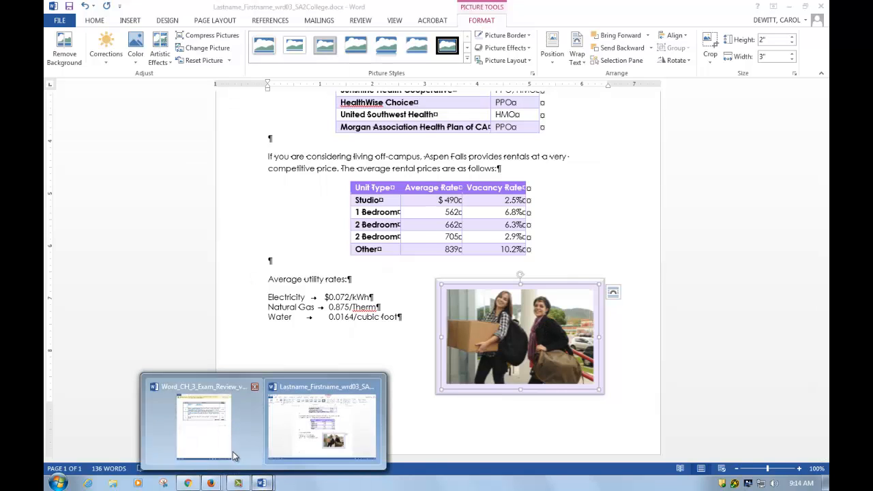
click(205, 423)
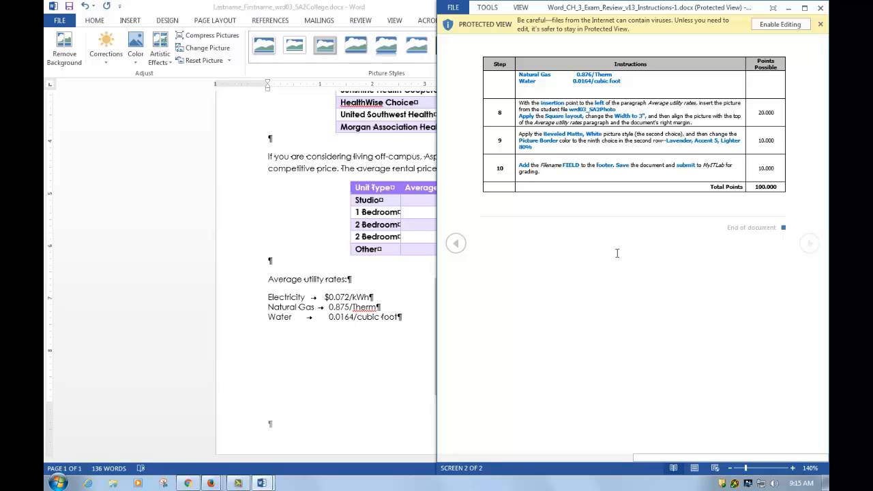
click(788, 7)
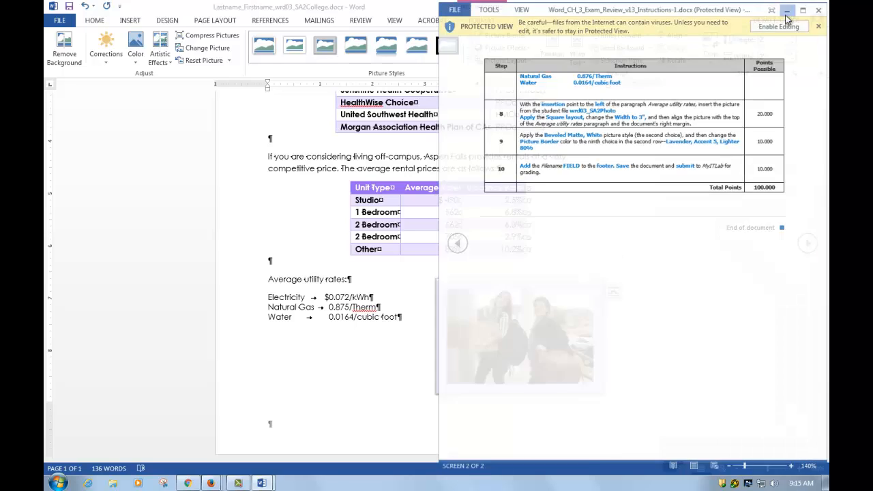
double_click(327, 451)
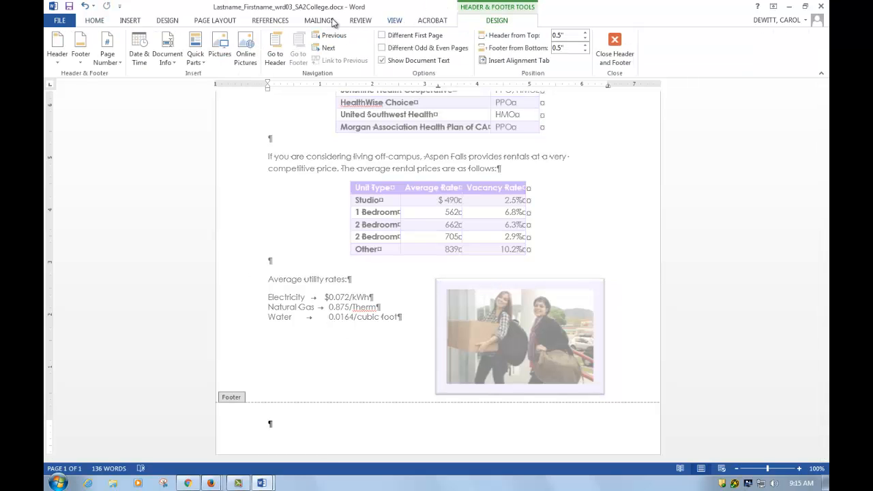
click(166, 62)
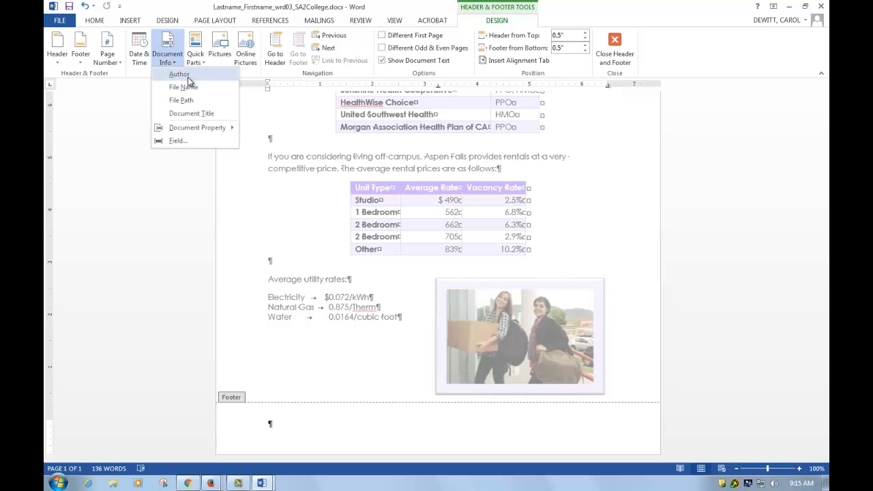